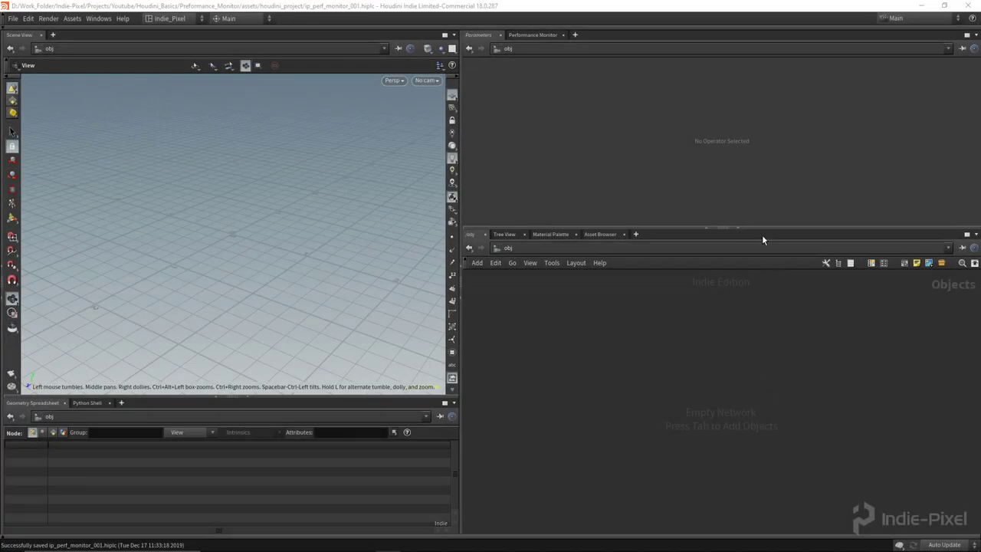
Show the Performance Monitor in the upper-right pane and adjust the pane's size
{"action": "left_click", "coordinate": [529, 35]}
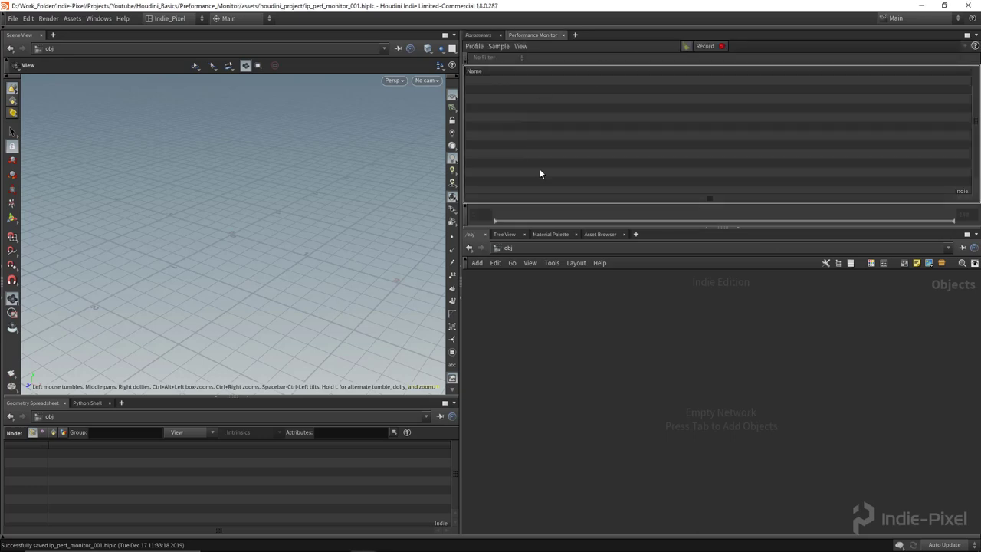
{"action": "left_click_drag", "start_coordinate": [763, 231], "coordinate": [753, 258]}
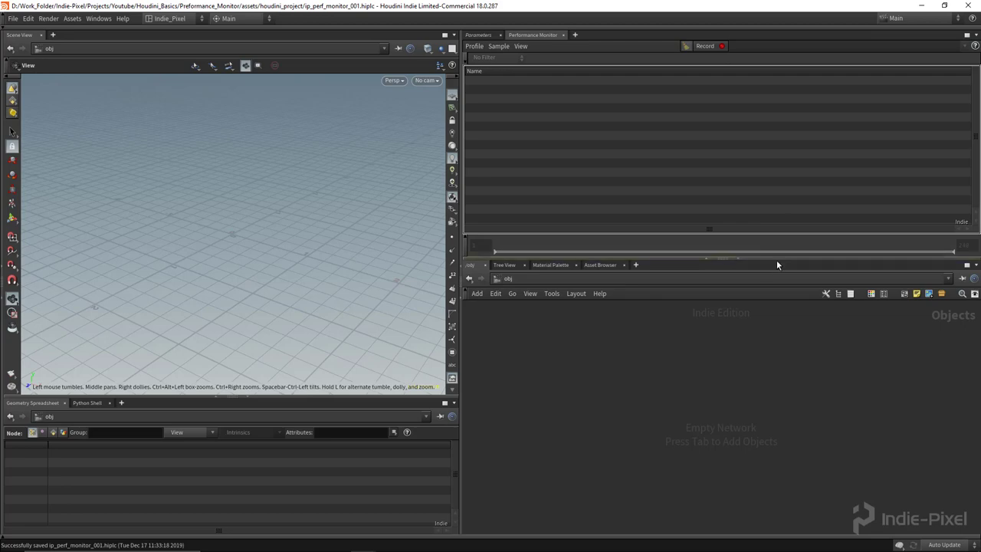
{"action": "left_click_drag", "start_coordinate": [768, 258], "coordinate": [760, 236]}
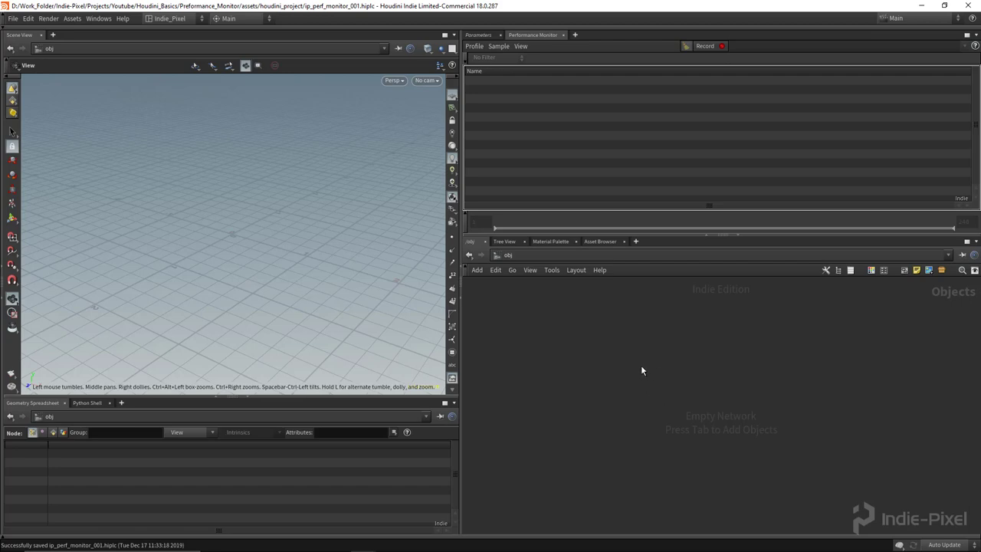
Create a geo1 Geometry object and dive inside it
{"action": "key", "text": "Tab"}
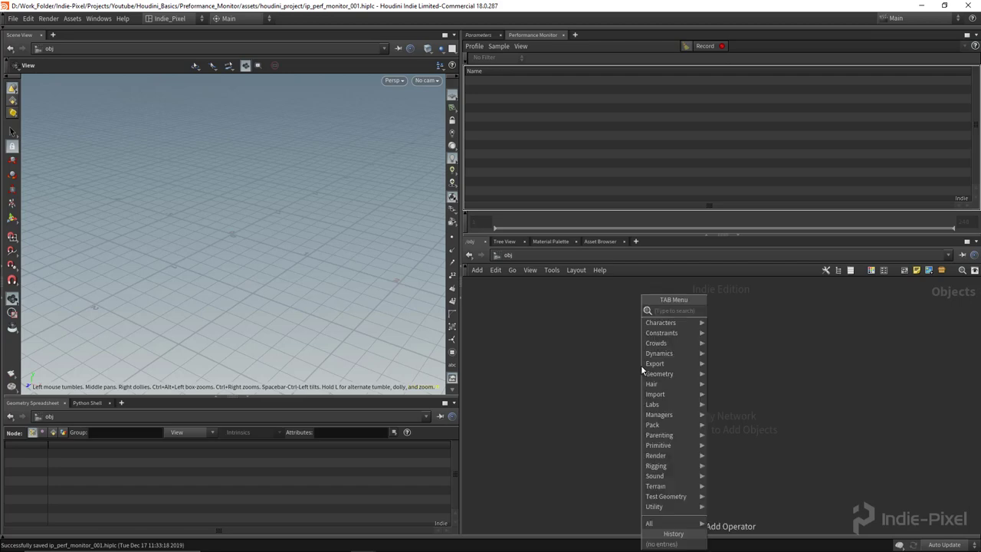
{"action": "type", "text": "geo"}
{"action": "key", "text": "Return"}
{"action": "left_click", "coordinate": [668, 371]}
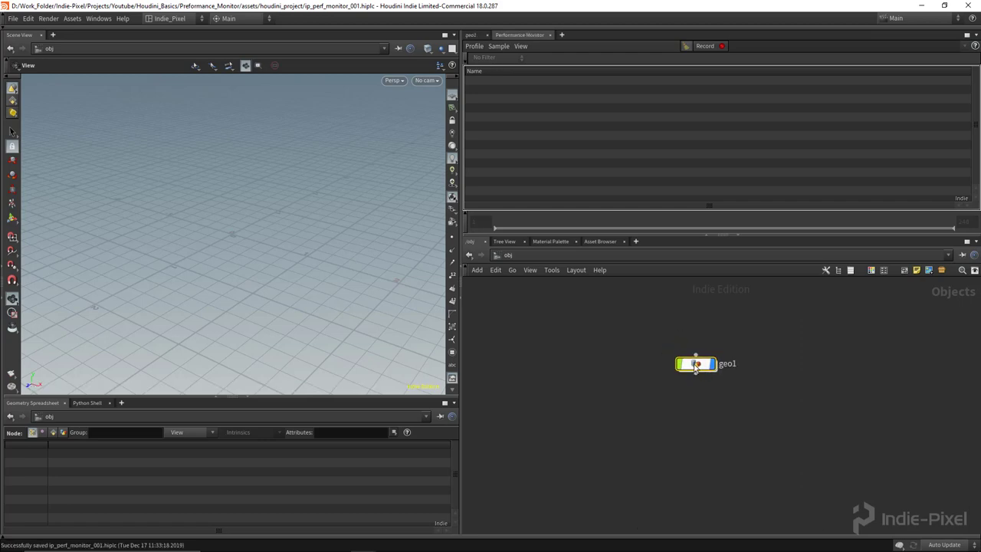
{"action": "double_click", "coordinate": [668, 371]}
Add a line1 node inside geo1
{"action": "key", "text": "Tab"}
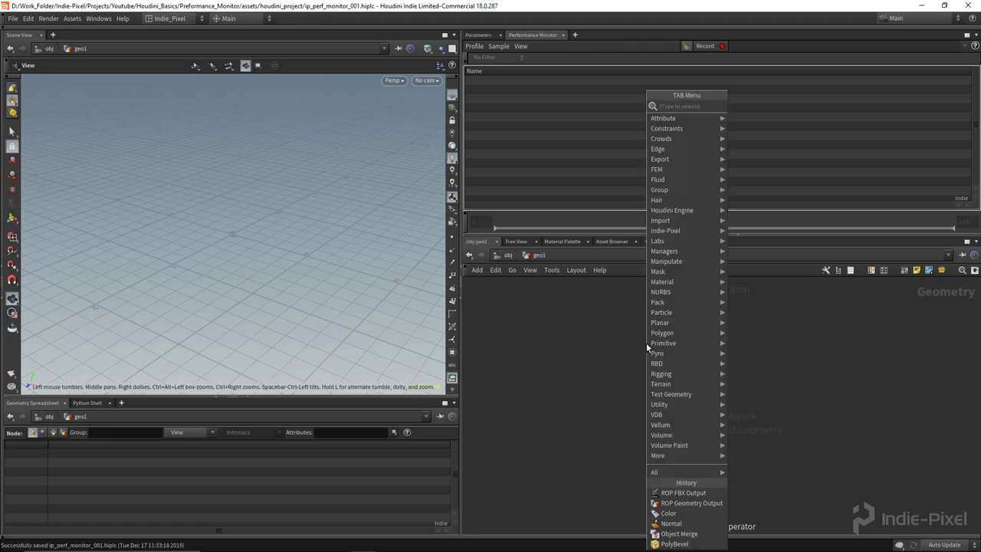
{"action": "type", "text": "box"}
{"action": "key", "text": "Return"}
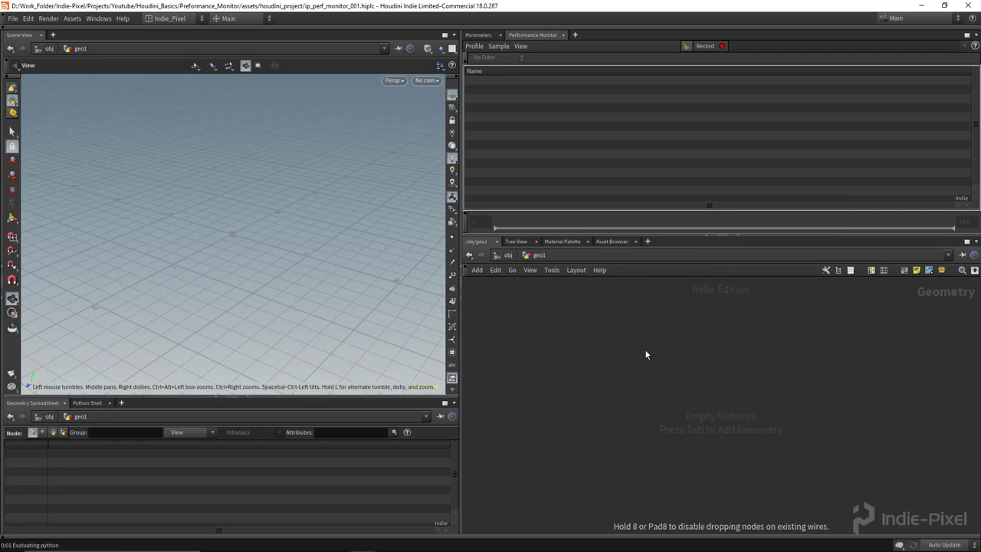
{"action": "left_click", "coordinate": [644, 349]}
Add a grid1 node beside line1 and recenter the network view
{"action": "key", "text": "Tab"}
{"action": "type", "text": "gro"}
{"action": "key", "text": "BackSpace"}
{"action": "type", "text": "id"}
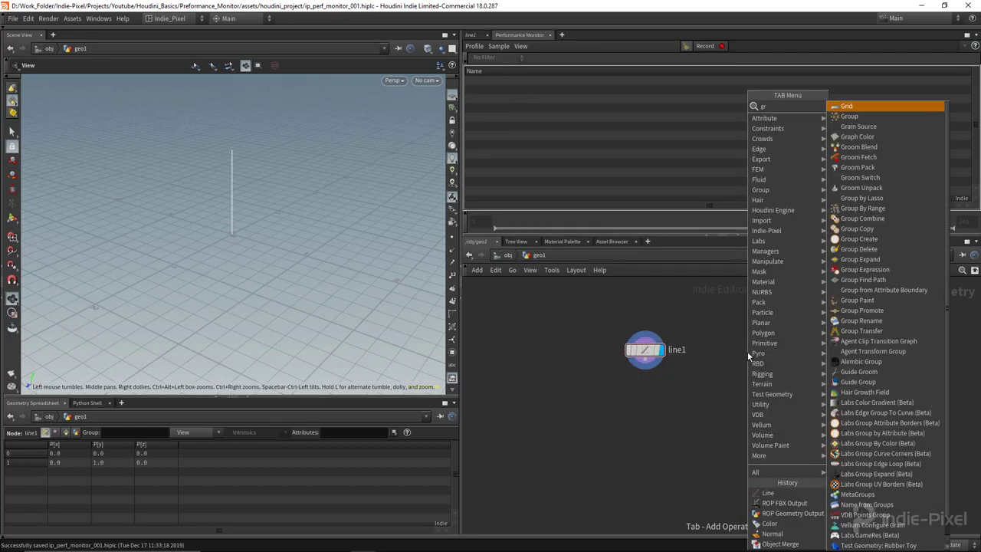
{"action": "key", "text": "Return"}
{"action": "left_click", "coordinate": [747, 351]}
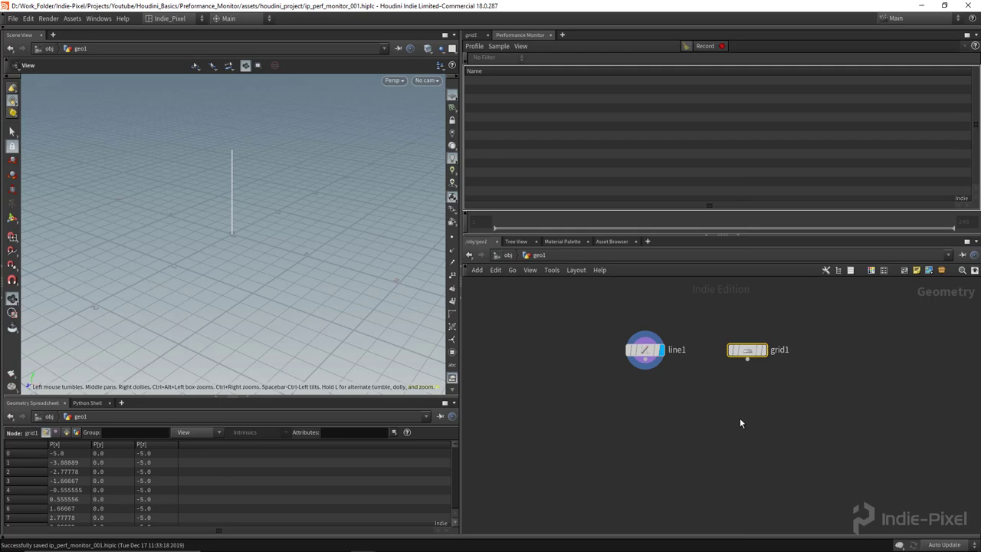
{"action": "middle_click_drag", "start_coordinate": [740, 417], "coordinate": [726, 419]}
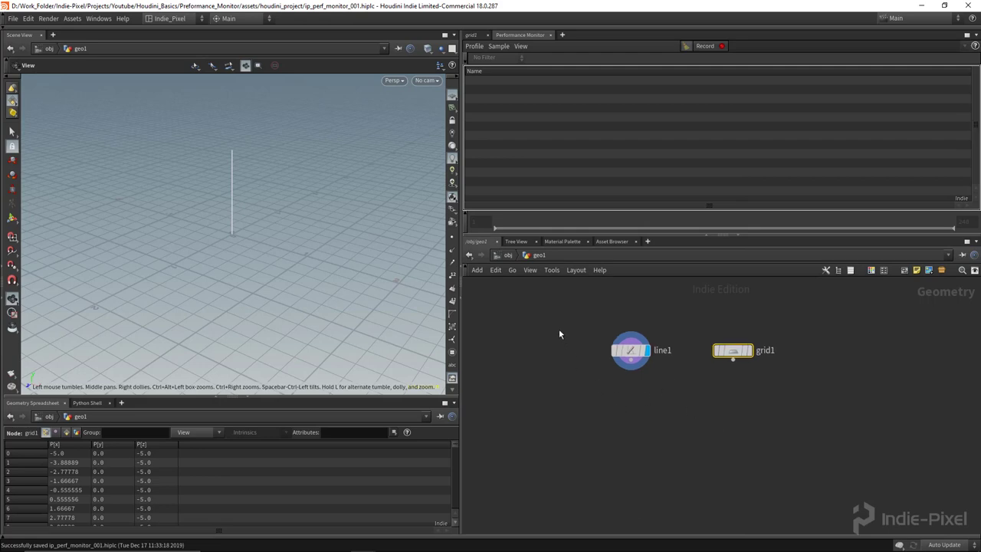
{"action": "left_click_drag", "start_coordinate": [559, 328], "coordinate": [668, 392]}
{"action": "middle_click_drag", "start_coordinate": [669, 394], "coordinate": [677, 397]}
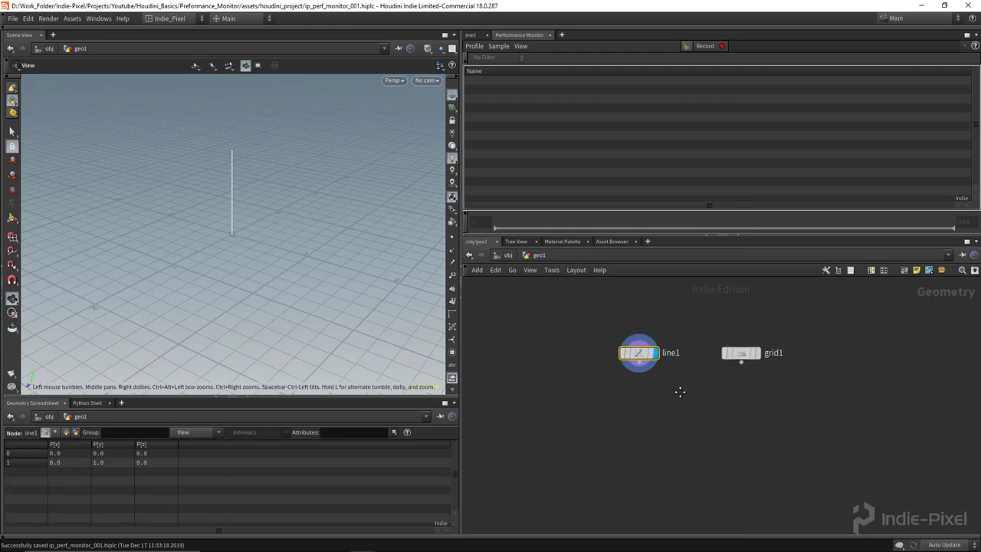
Frame the grid in the viewport, then display and select line1 to edit its parameters
{"action": "left_click", "coordinate": [757, 355]}
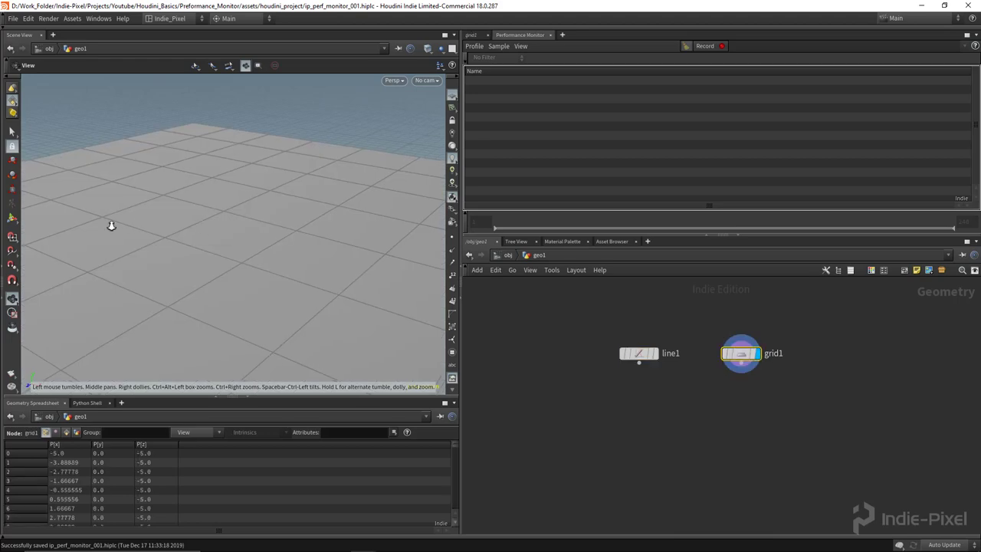
{"action": "key", "text": "h"}
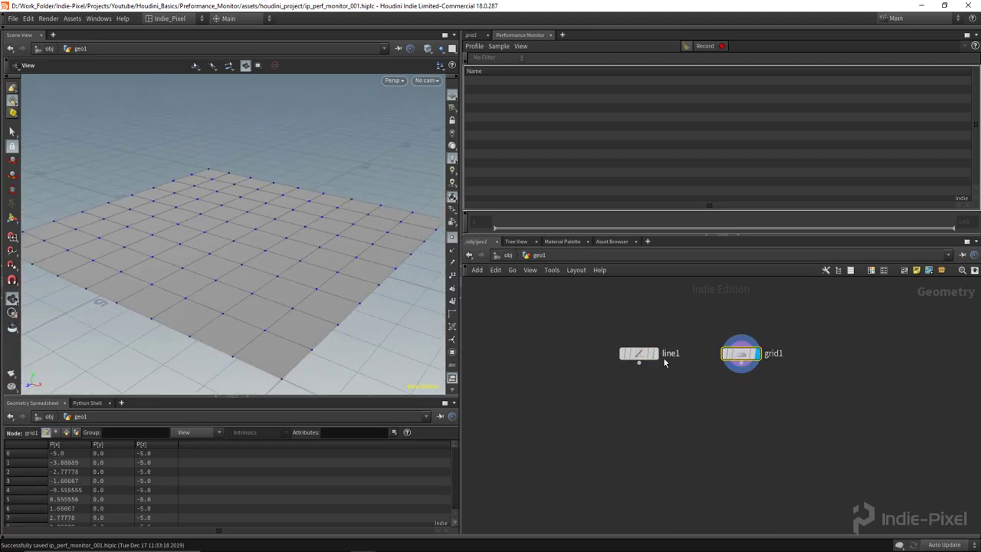
{"action": "left_click", "coordinate": [642, 357]}
{"action": "left_click", "coordinate": [640, 357]}
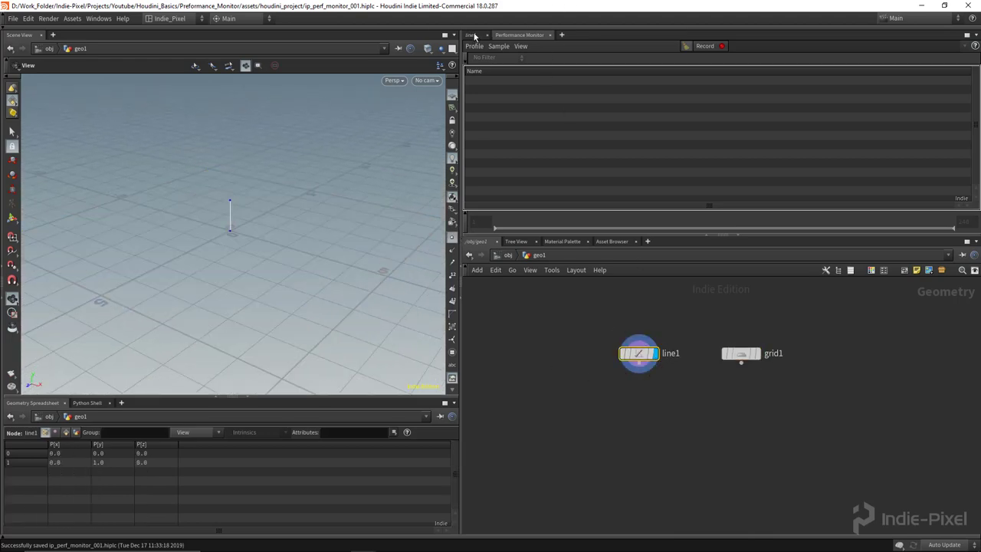
{"action": "left_click", "coordinate": [475, 35]}
Set line1 to Direction 0,0,1, 12 points, Length 3.33, Origin Y 1.5, then redisplay grid1
{"action": "left_click", "coordinate": [851, 105]}
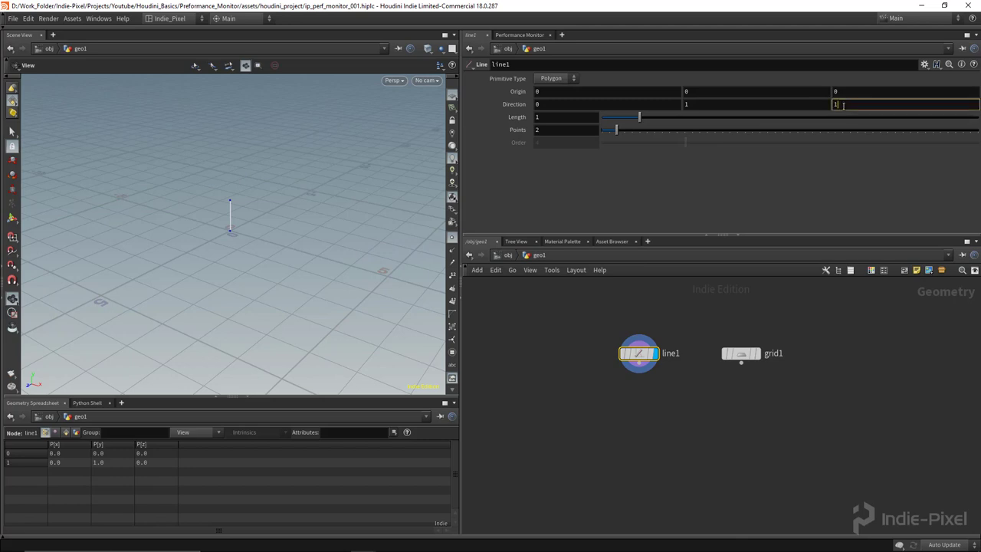
{"action": "type", "text": "1"}
{"action": "key", "text": "Return"}
{"action": "left_click", "coordinate": [765, 107]}
{"action": "type", "text": "0"}
{"action": "key", "text": "Return"}
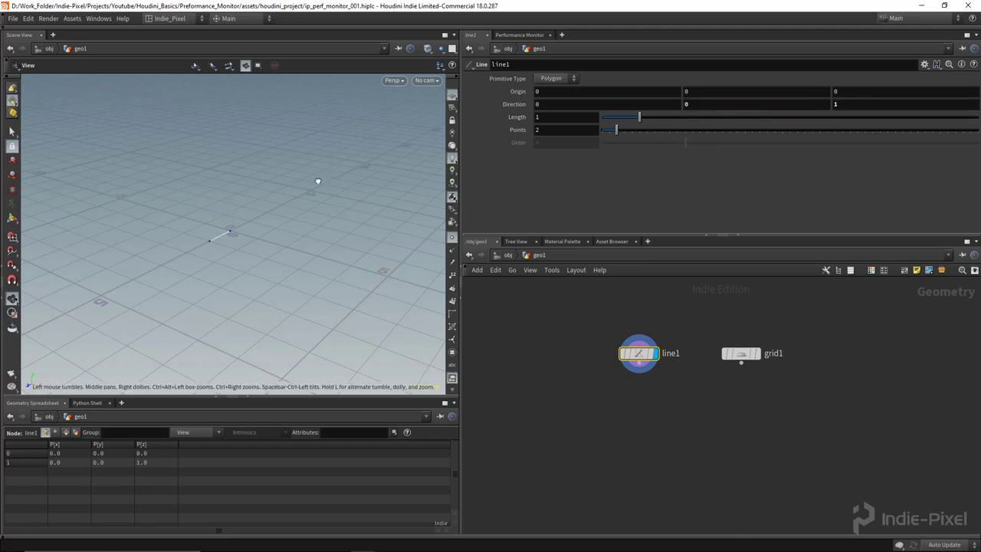
{"action": "left_click_drag", "start_coordinate": [620, 131], "coordinate": [694, 131]}
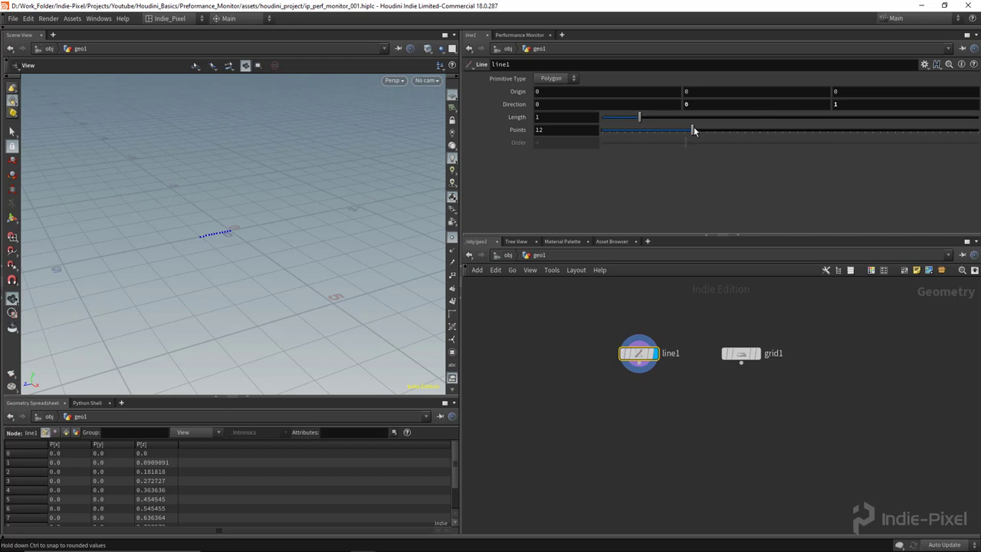
{"action": "left_click_drag", "start_coordinate": [638, 119], "coordinate": [727, 116]}
{"action": "middle_click_drag", "start_coordinate": [729, 91], "coordinate": [730, 105]}
{"action": "left_click", "coordinate": [757, 351]}
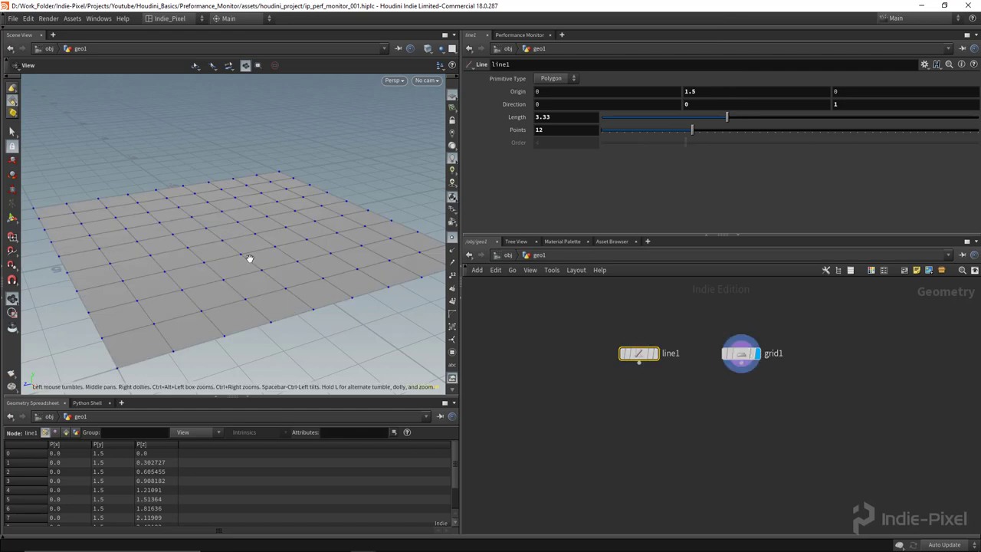
{"action": "left_click_drag", "start_coordinate": [252, 258], "coordinate": [197, 237]}
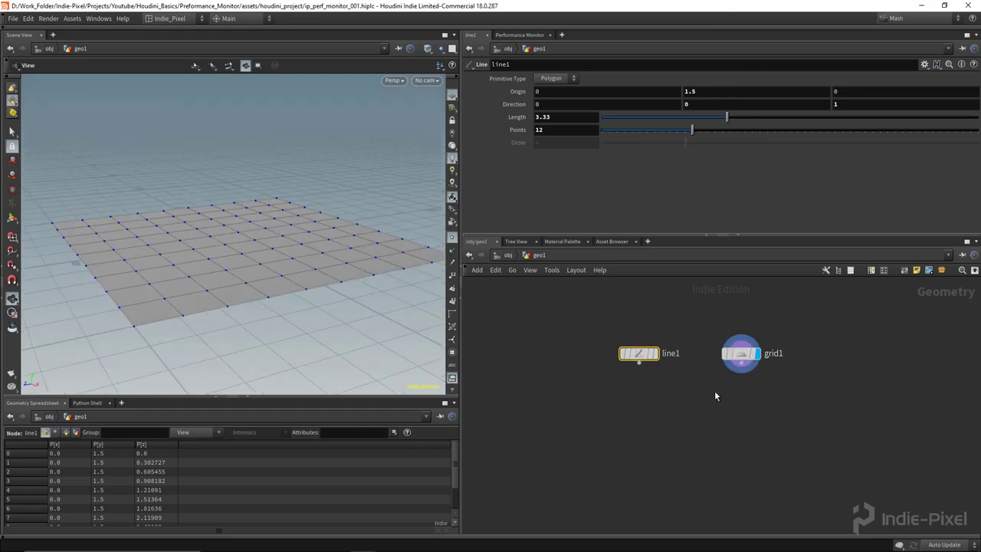
Add mountain1 under grid1, wire grid1 into it, and set Height 2.5, Element Size 2.71
{"action": "key", "text": "Tab"}
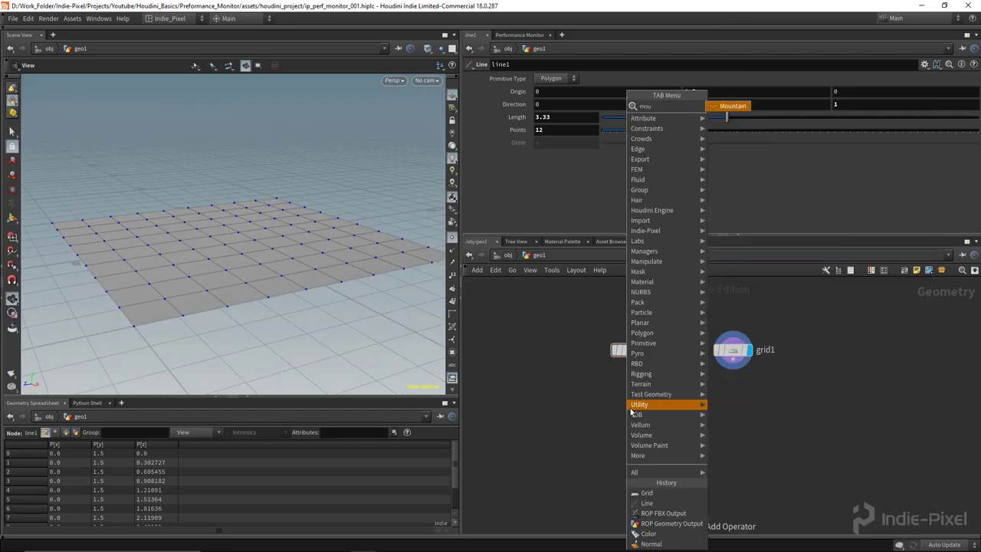
{"action": "left_click", "coordinate": [630, 404]}
{"action": "left_click", "coordinate": [730, 392]}
{"action": "left_click", "coordinate": [733, 362]}
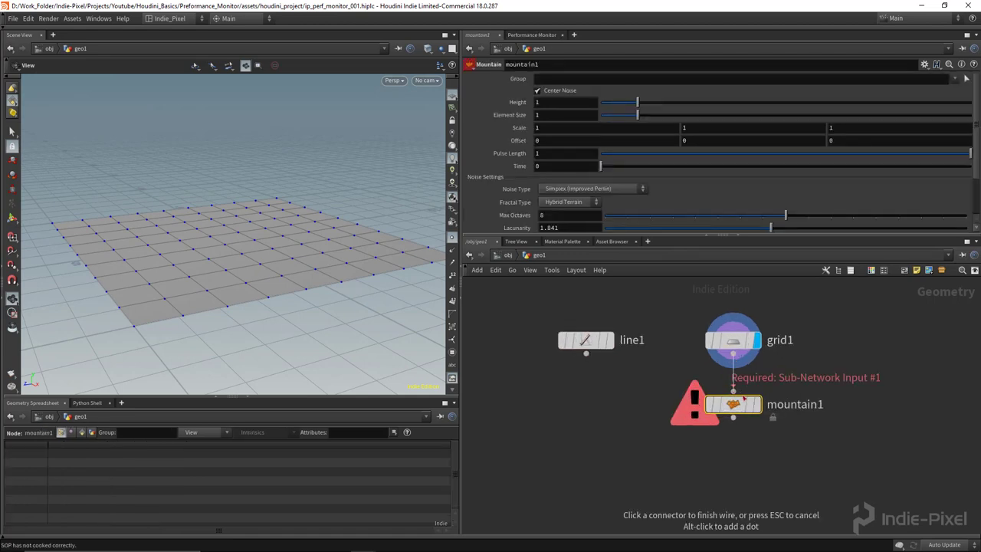
{"action": "left_click", "coordinate": [700, 394]}
{"action": "left_click_drag", "start_coordinate": [701, 405], "coordinate": [732, 404]}
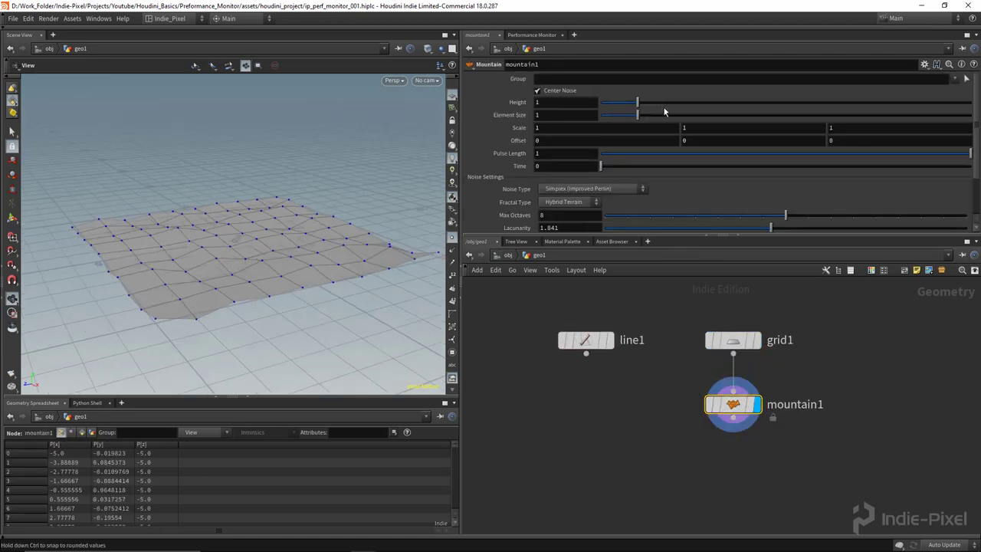
{"action": "left_click_drag", "start_coordinate": [637, 115], "coordinate": [701, 114]}
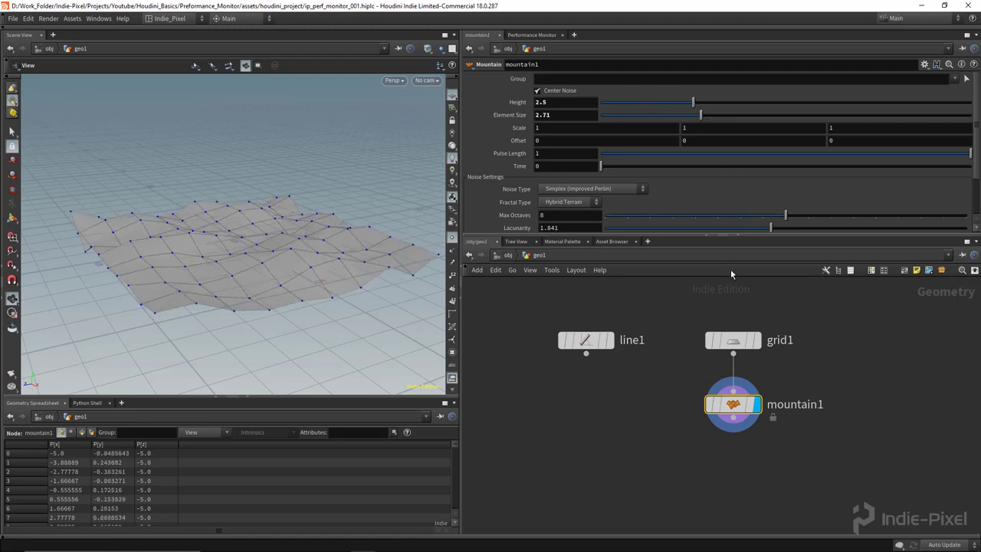
Make grid1's Columns a relative reference to Rows and set Rows to 32
{"action": "left_click", "coordinate": [728, 340]}
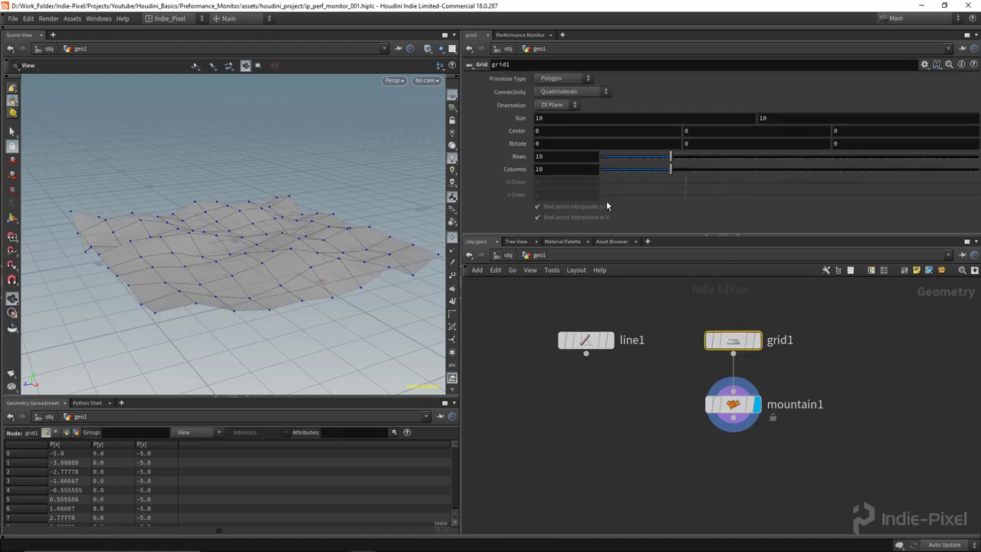
{"action": "left_click", "coordinate": [552, 157]}
{"action": "left_click_drag", "start_coordinate": [519, 155], "coordinate": [551, 171]}
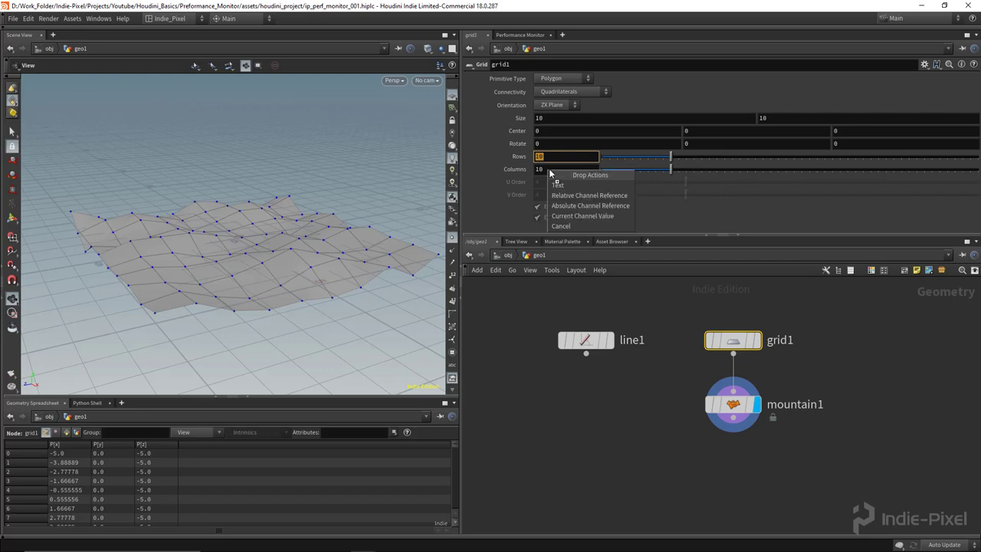
{"action": "left_click", "coordinate": [586, 196]}
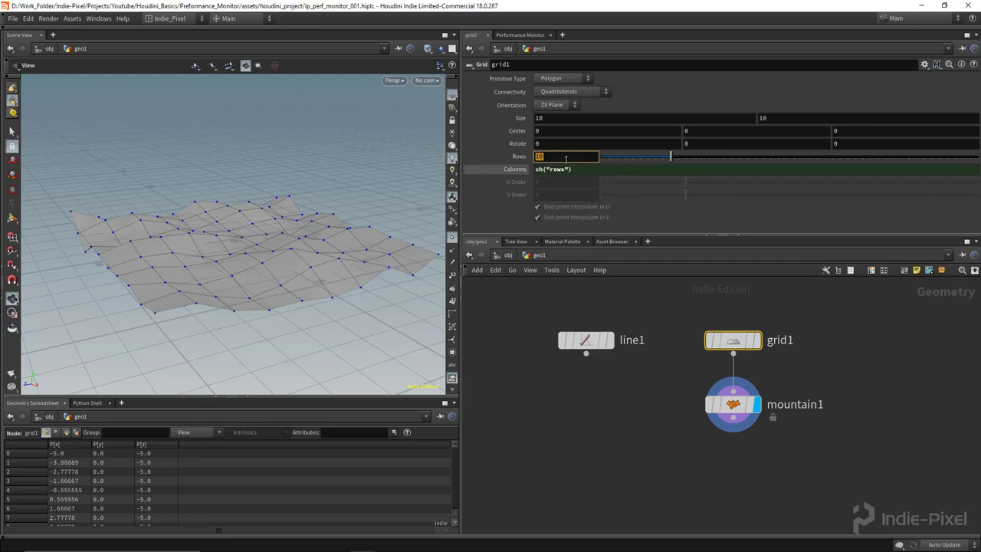
{"action": "left_click_drag", "start_coordinate": [679, 157], "coordinate": [843, 157]}
{"action": "left_click_drag", "start_coordinate": [204, 225], "coordinate": [239, 201]}
Display line1 and move its origin to Z -2.2, placing it lower in the network
{"action": "left_click", "coordinate": [610, 340]}
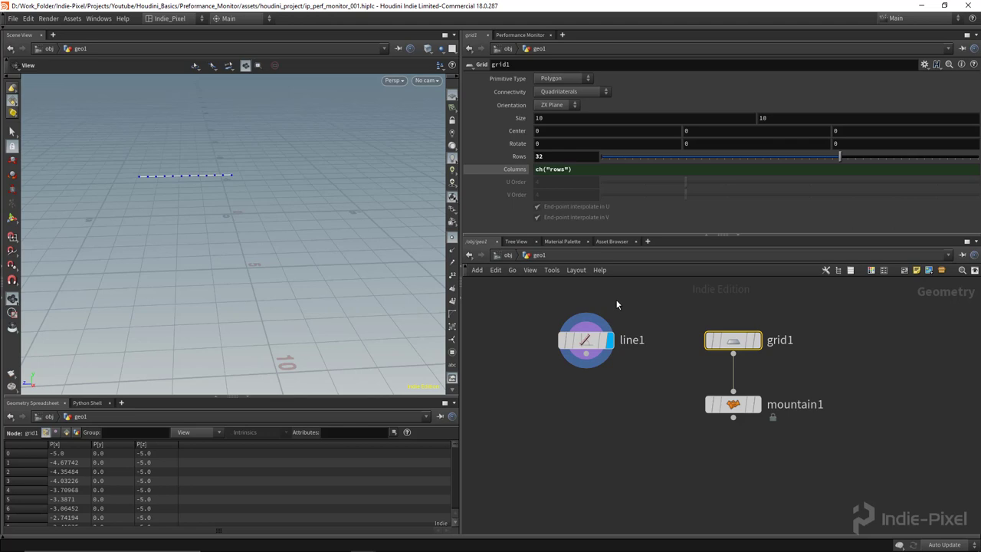
{"action": "left_click", "coordinate": [587, 341]}
{"action": "middle_click_drag", "start_coordinate": [578, 96], "coordinate": [572, 92]}
{"action": "middle_click_drag", "start_coordinate": [856, 93], "coordinate": [828, 97]}
{"action": "left_click_drag", "start_coordinate": [357, 302], "coordinate": [340, 262]}
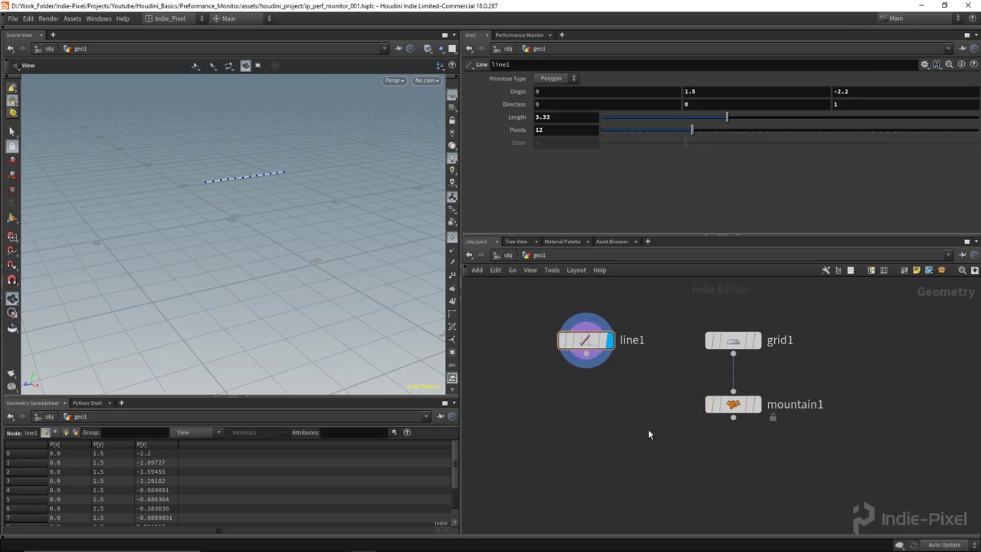
{"action": "middle_click_drag", "start_coordinate": [690, 330], "coordinate": [683, 308]}
{"action": "left_click_drag", "start_coordinate": [742, 238], "coordinate": [741, 201]}
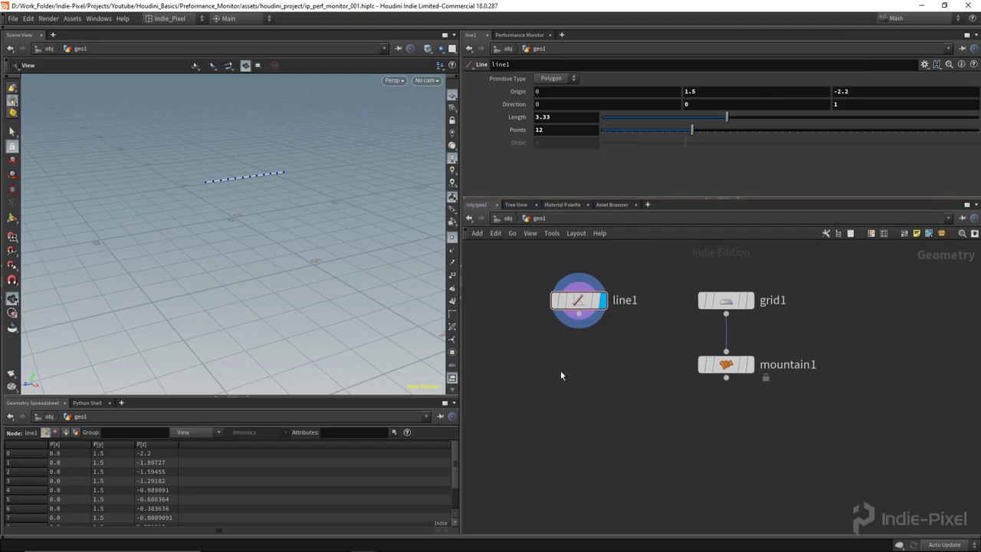
{"action": "left_click_drag", "start_coordinate": [578, 308], "coordinate": [585, 355]}
Add ray1 below line1, wire line1 and mountain1 into its two inputs, and display it
{"action": "key", "text": "Tab"}
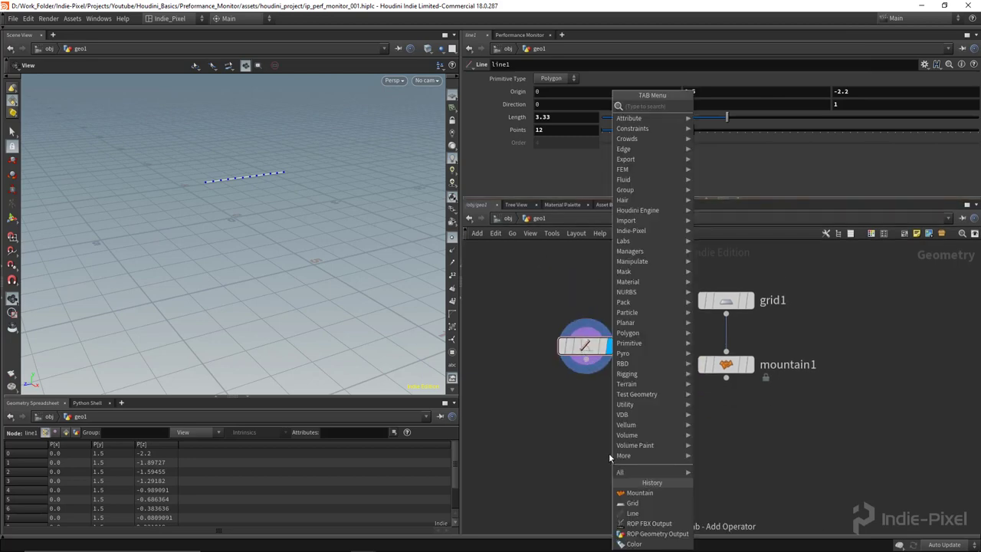
{"action": "type", "text": "ray"}
{"action": "key", "text": "Return"}
{"action": "left_click", "coordinate": [635, 469]}
{"action": "scroll", "coordinate": [592, 383], "scroll_direction": "up", "scroll_amount": 2}
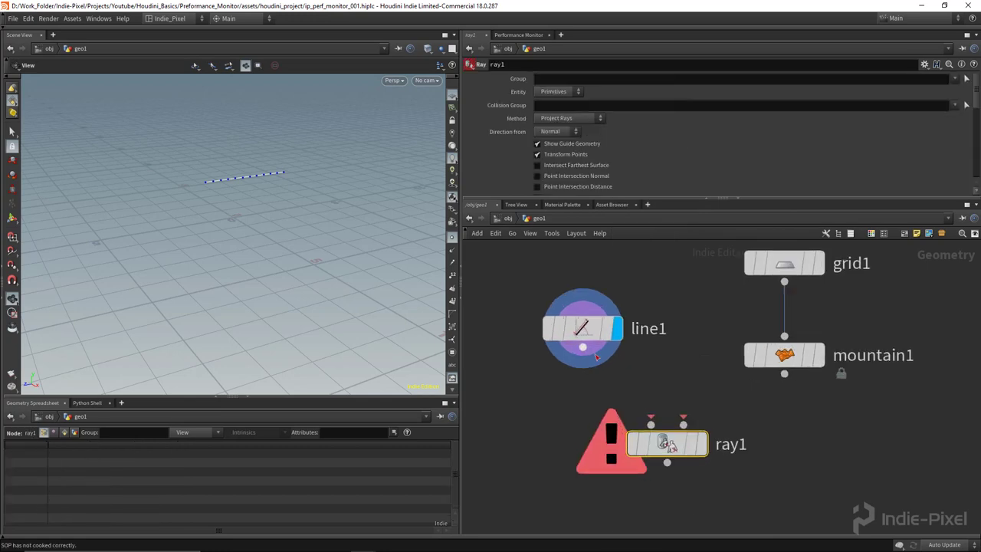
{"action": "left_click_drag", "start_coordinate": [582, 347], "coordinate": [559, 361]}
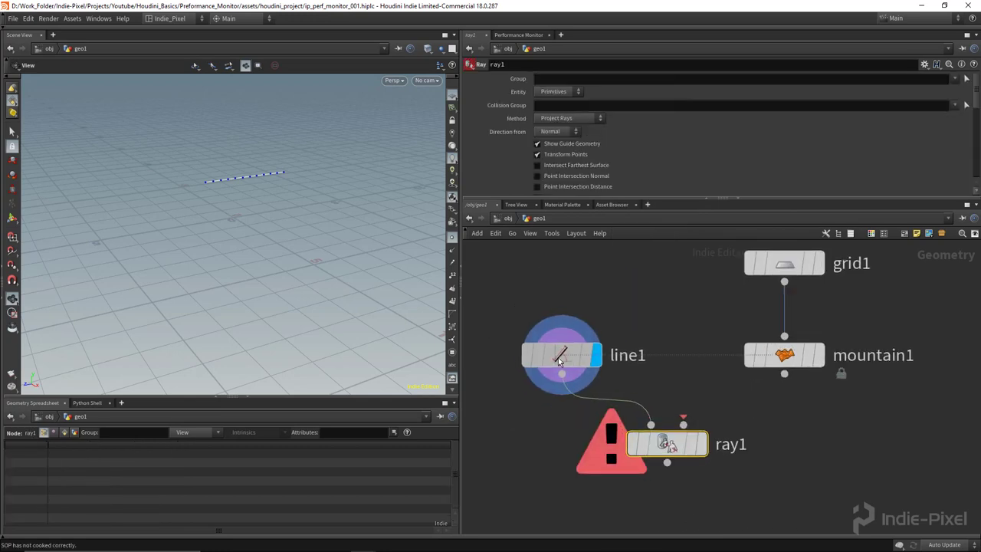
{"action": "left_click_drag", "start_coordinate": [784, 374], "coordinate": [683, 424]}
{"action": "left_click", "coordinate": [701, 444]}
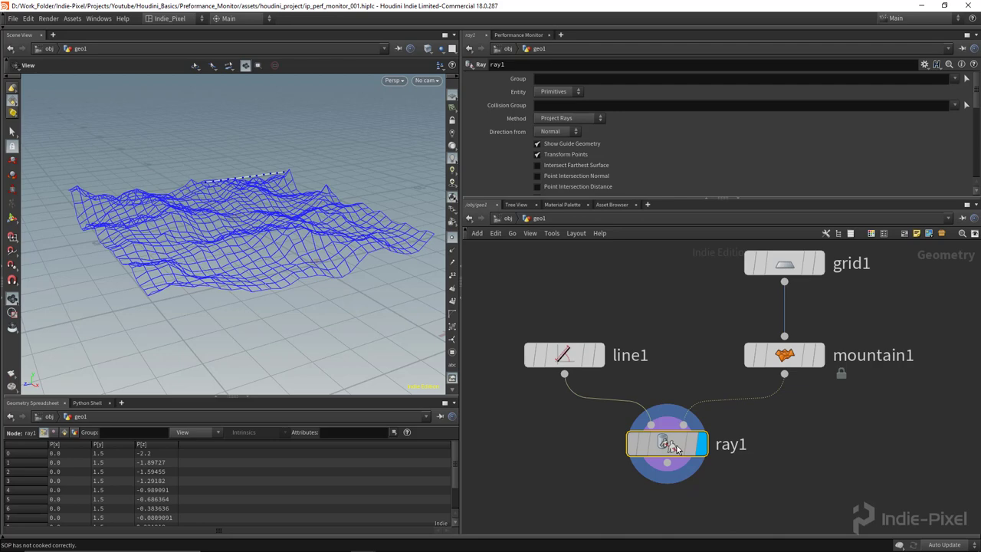
Orbit around the terrain to inspect ray1's result and expand its parameters
{"action": "left_click_drag", "start_coordinate": [276, 266], "coordinate": [322, 284]}
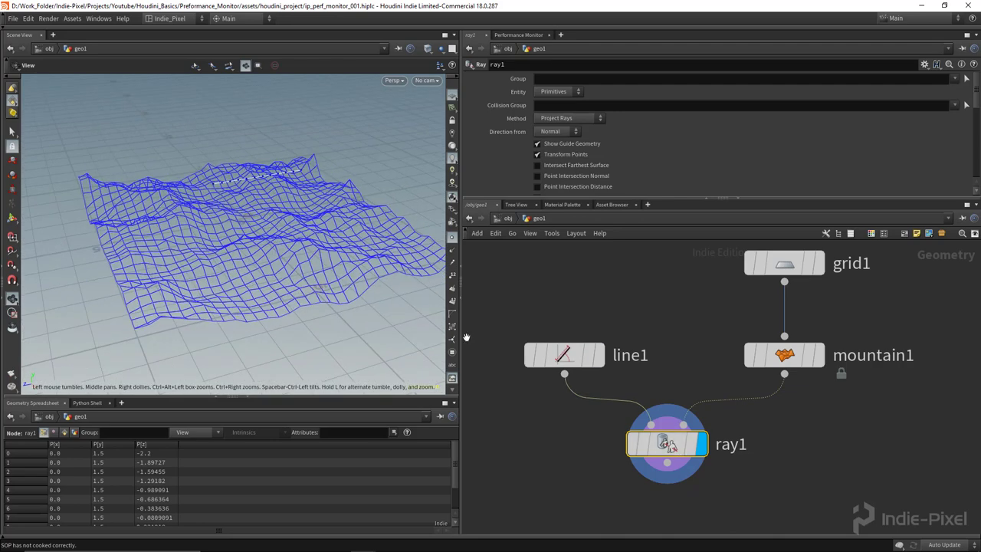
{"action": "left_click_drag", "start_coordinate": [667, 444], "coordinate": [664, 445]}
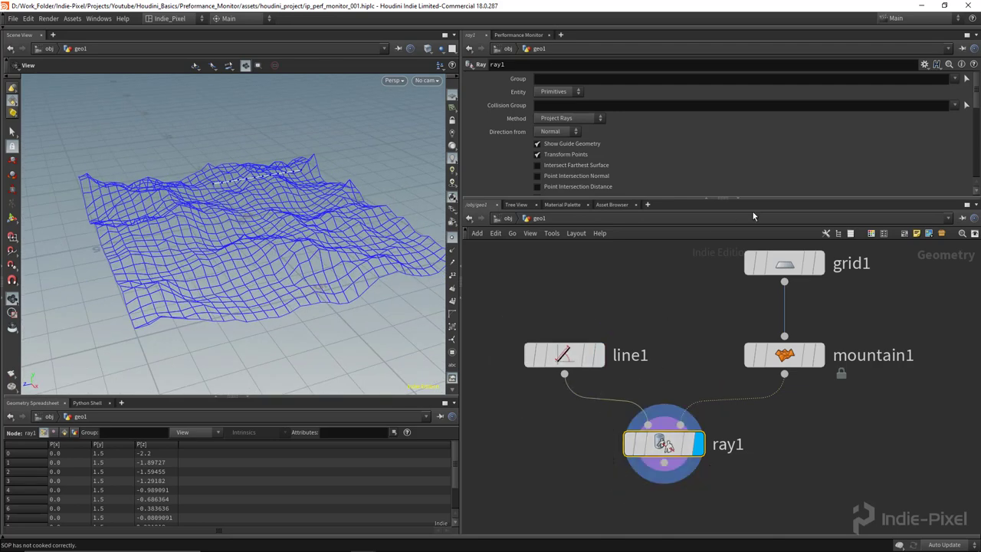
{"action": "left_click_drag", "start_coordinate": [747, 197], "coordinate": [735, 272]}
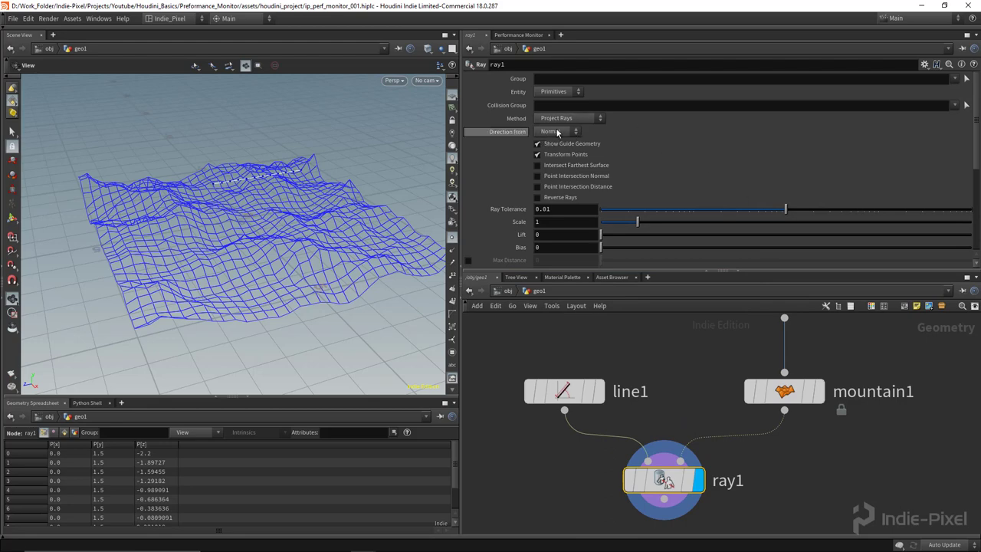
{"action": "left_click_drag", "start_coordinate": [175, 184], "coordinate": [237, 222]}
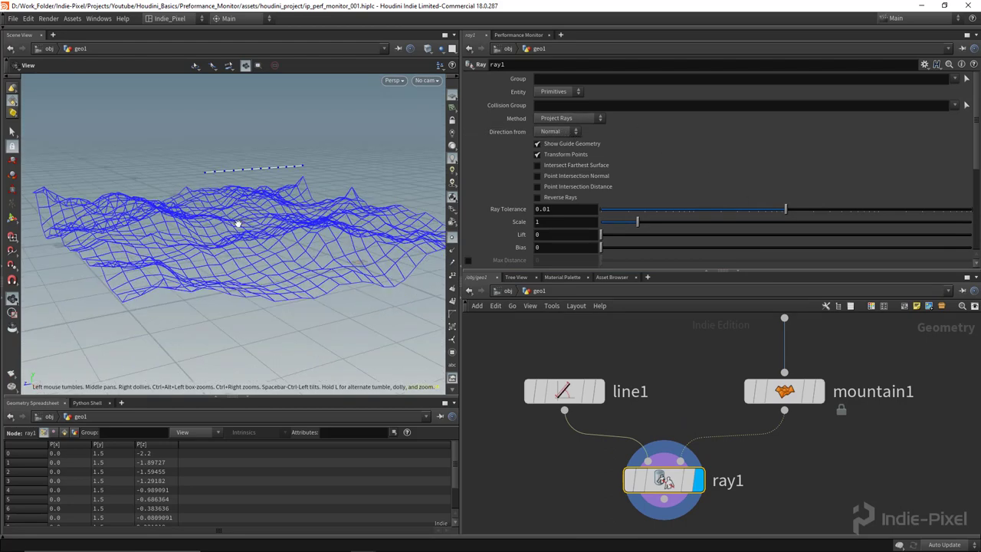
{"action": "left_click_drag", "start_coordinate": [206, 172], "coordinate": [337, 209]}
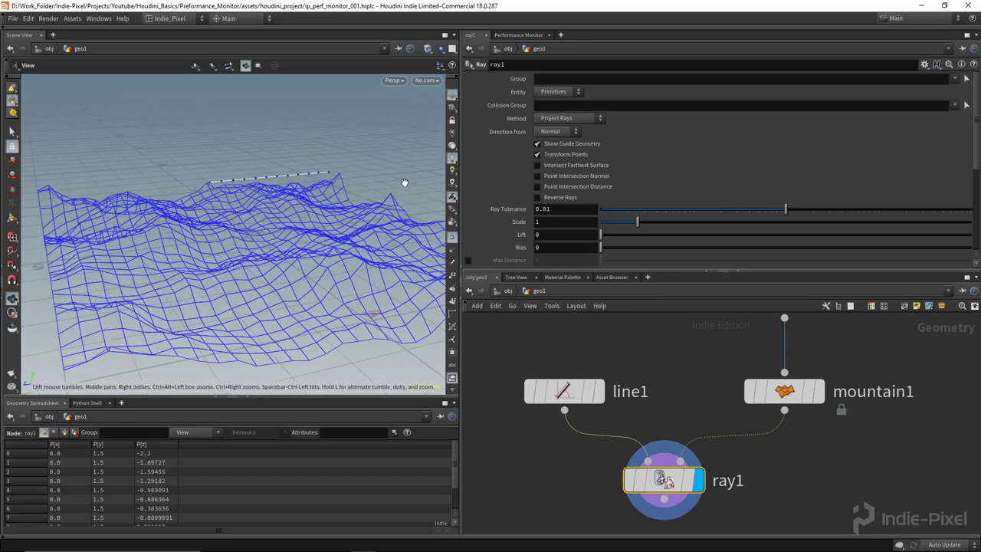
Set ray1's Direction from to Vector with Ray Direction Y of -10
{"action": "left_click", "coordinate": [573, 132]}
{"action": "left_click", "coordinate": [547, 142]}
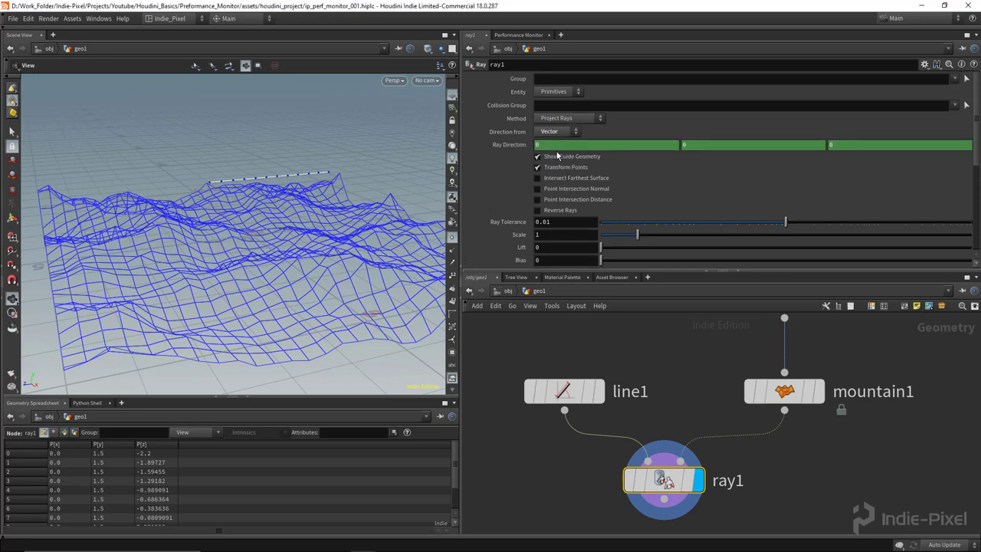
{"action": "left_click", "coordinate": [721, 144]}
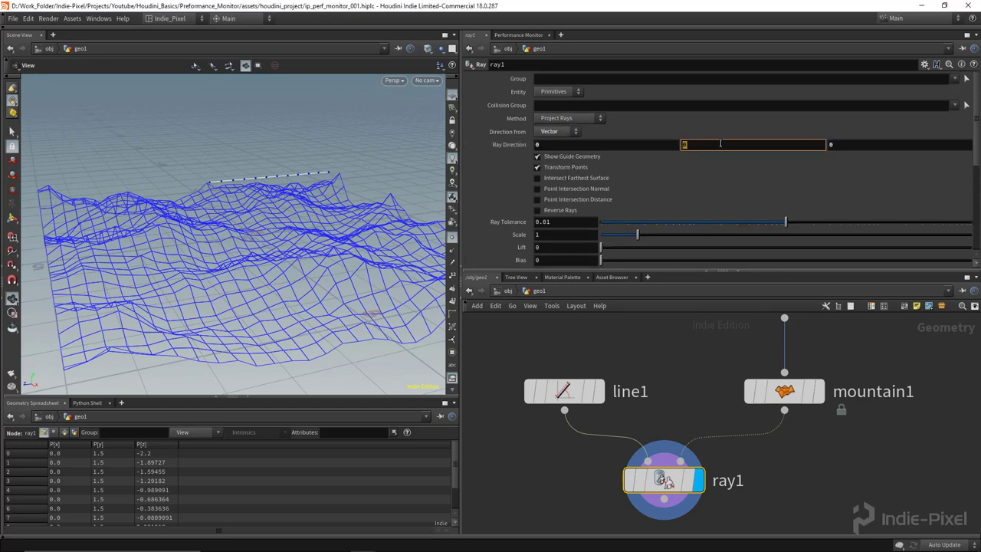
{"action": "type", "text": "-10"}
{"action": "key", "text": "Return"}
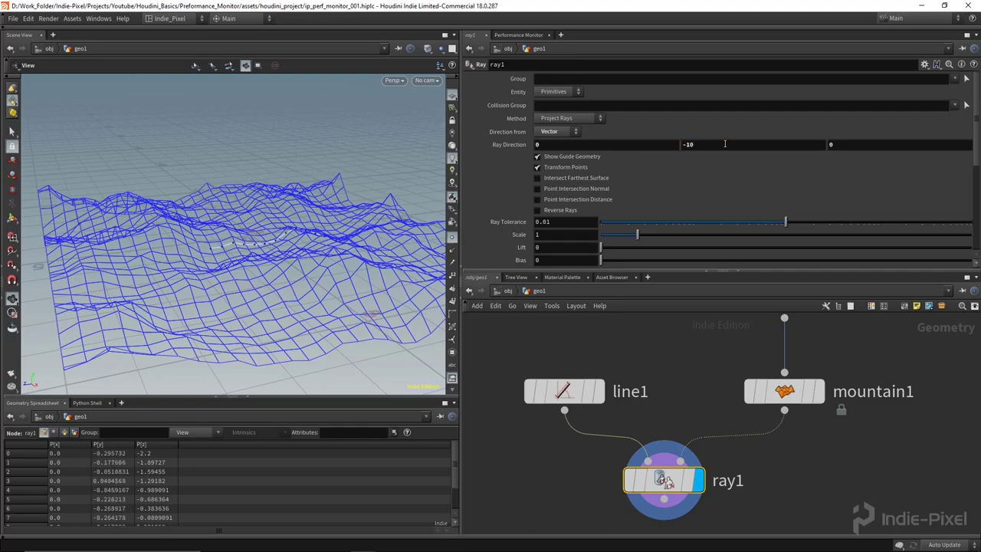
Look down on the projected line and position ray1 directly below line1
{"action": "left_click_drag", "start_coordinate": [291, 220], "coordinate": [291, 253]}
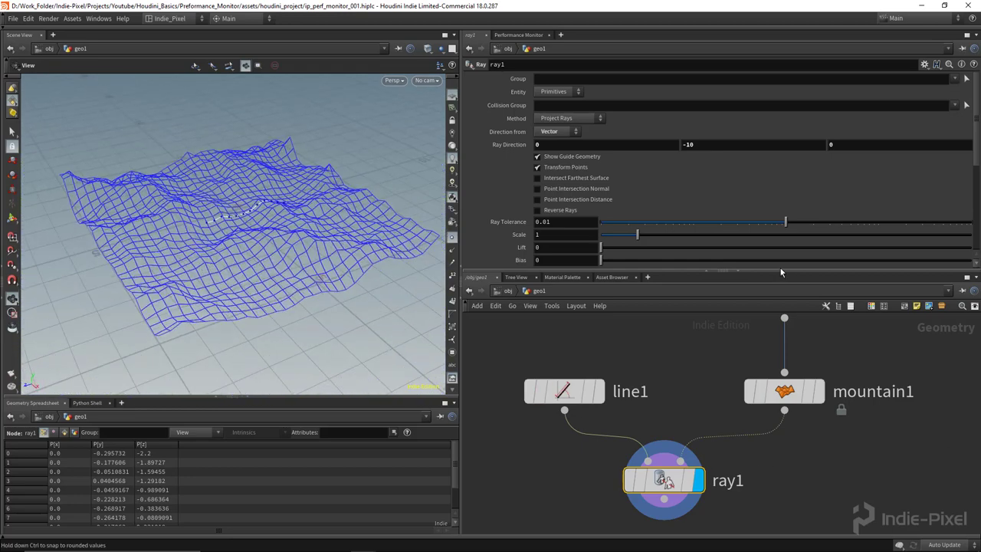
{"action": "left_click_drag", "start_coordinate": [782, 249], "coordinate": [781, 173]}
{"action": "middle_click_drag", "start_coordinate": [674, 439], "coordinate": [673, 375]}
{"action": "left_click_drag", "start_coordinate": [657, 375], "coordinate": [577, 413]}
{"action": "key", "text": "Tab"}
Add an Attribute Wrangle node beside ray1
{"action": "mouse_move", "coordinate": [797, 115]}
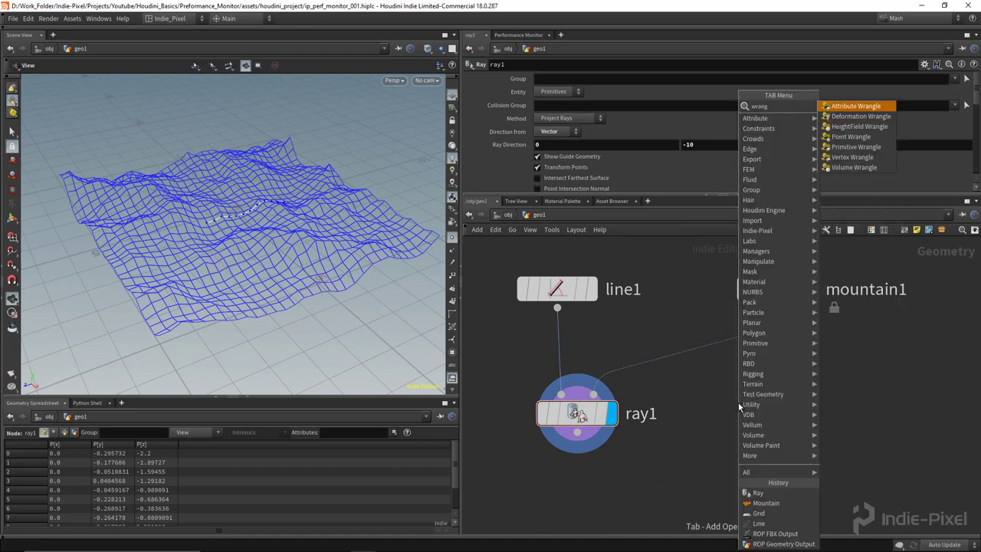
{"action": "left_click", "coordinate": [858, 118]}
{"action": "left_click", "coordinate": [758, 411]}
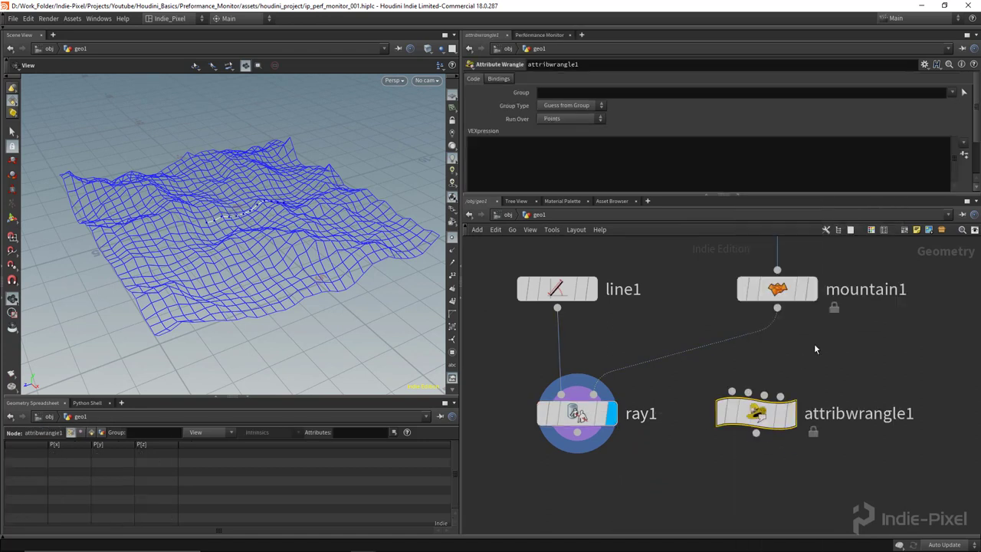
{"action": "middle_click_drag", "start_coordinate": [815, 349], "coordinate": [799, 349]}
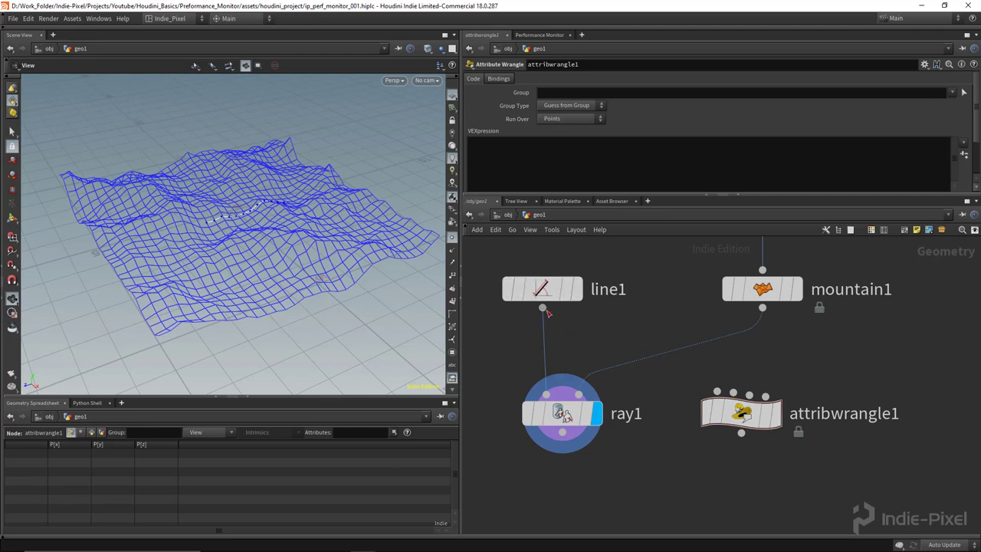
Wire line1 and mountain1 into attribwrangle1's inputs and display its result
{"action": "left_click_drag", "start_coordinate": [543, 308], "coordinate": [718, 393]}
{"action": "scroll", "coordinate": [718, 393], "scroll_direction": "up", "scroll_amount": 2}
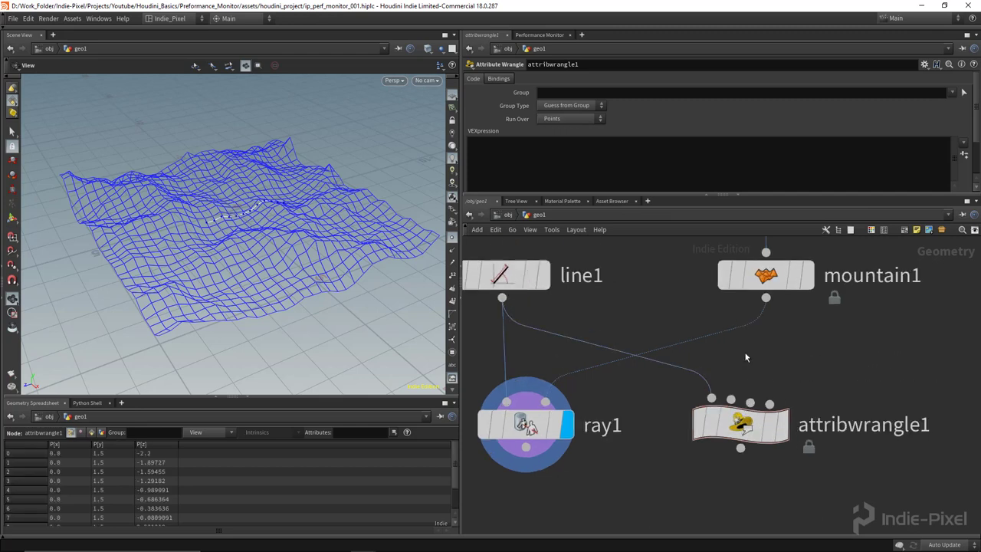
{"action": "left_click", "coordinate": [758, 305]}
{"action": "left_click", "coordinate": [723, 407]}
{"action": "middle_click_drag", "start_coordinate": [824, 369], "coordinate": [833, 381]}
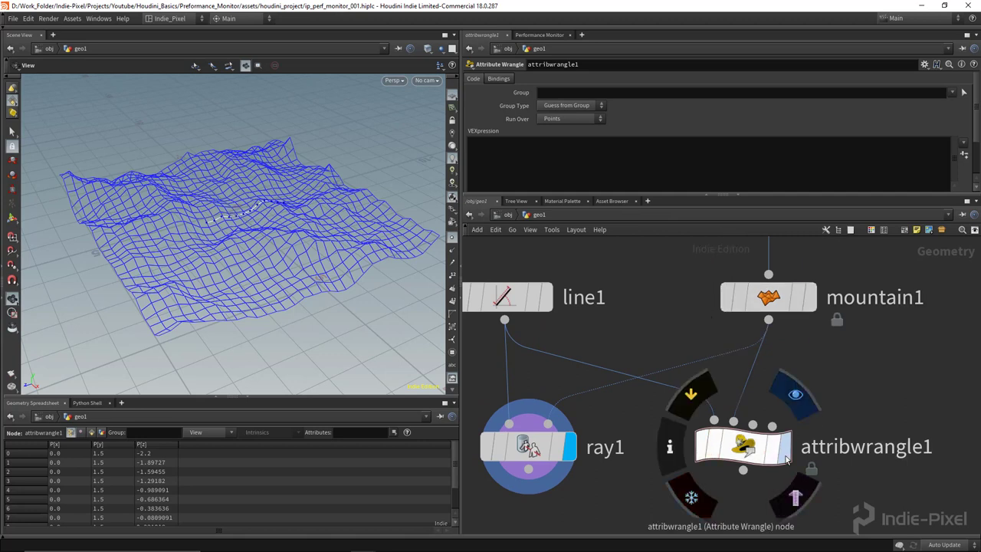
{"action": "left_click", "coordinate": [795, 395]}
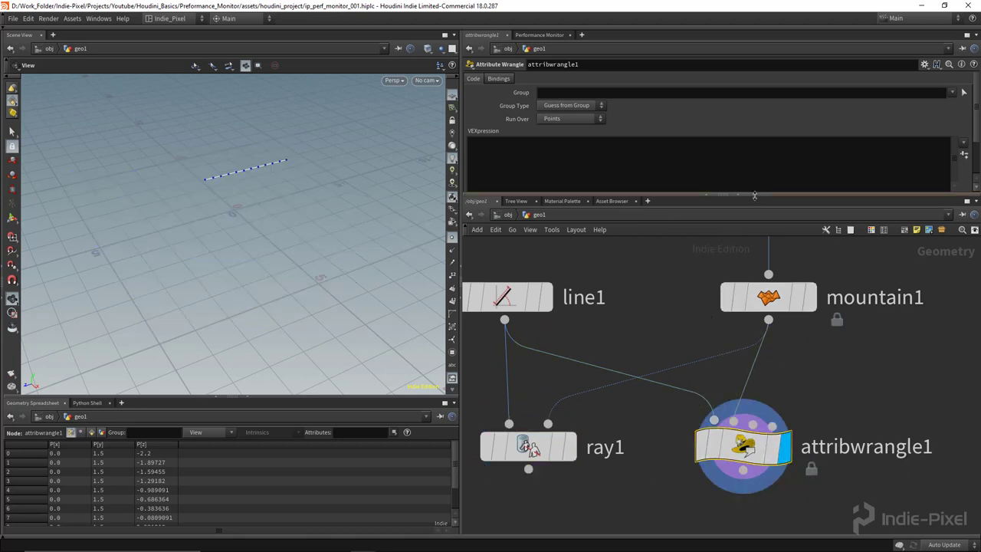
{"action": "left_click_drag", "start_coordinate": [755, 198], "coordinate": [755, 253]}
{"action": "left_click", "coordinate": [605, 160]}
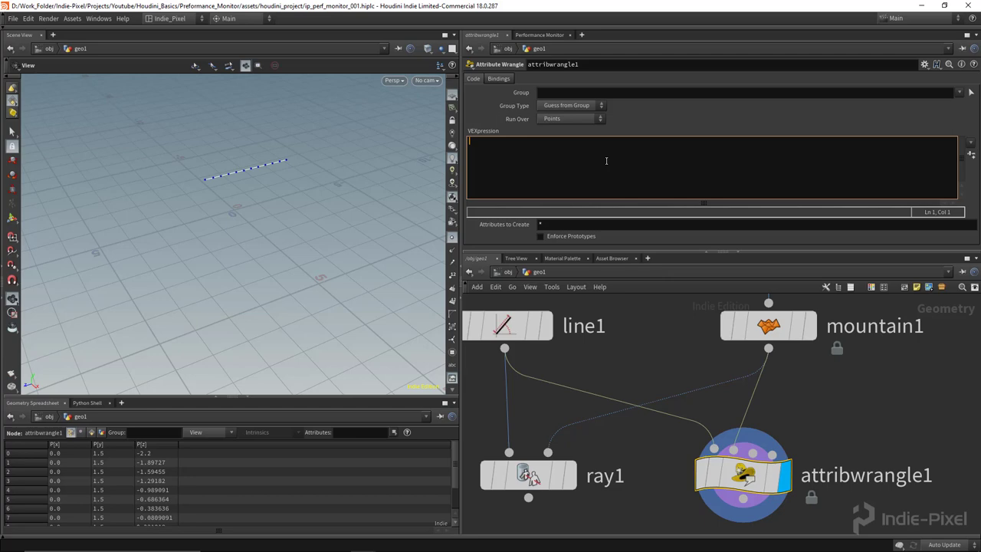
Declare 'vector outpos, outuvw;' on the first line of the wrangle code
{"action": "type", "text": "vector outpos, outuvw;"}
{"action": "double_click", "coordinate": [536, 141]}
{"action": "double_click", "coordinate": [506, 141]}
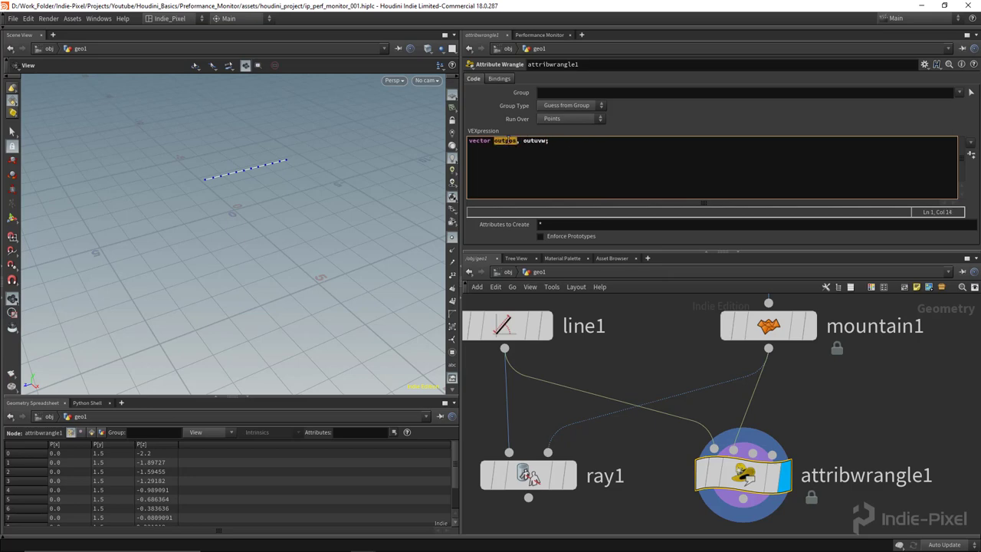
{"action": "left_click", "coordinate": [552, 141]}
{"action": "key", "text": "Return"}
Add 'int hit = intersect(1, @P, {0,-10, 0}, outpos, outuvw);' as the second line
{"action": "type", "text": "int hit"}
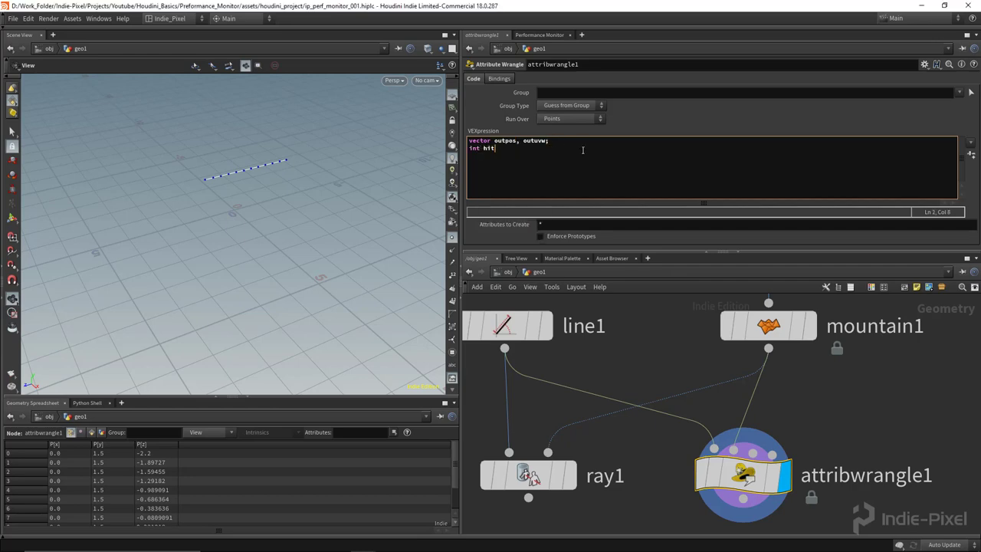
{"action": "type", "text": " = intersect"}
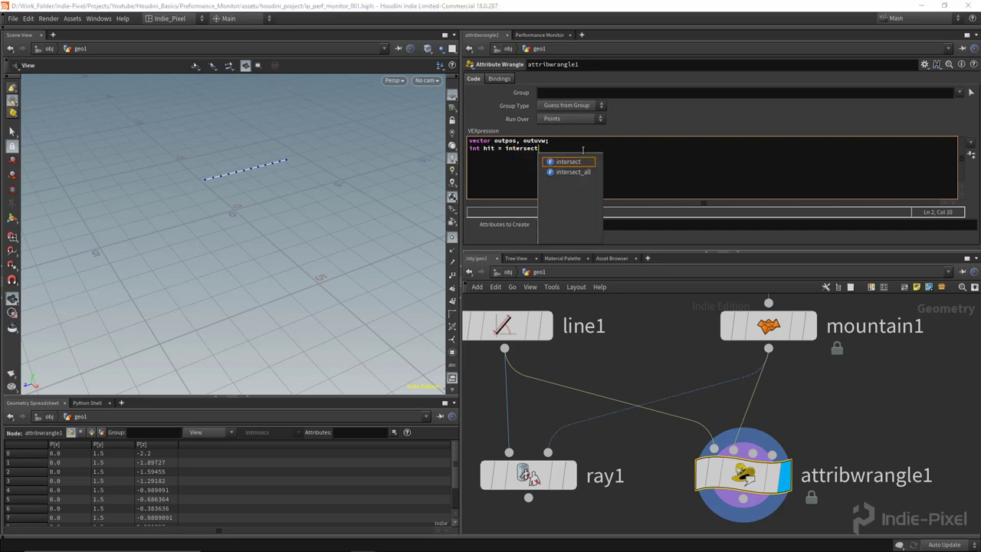
{"action": "type", "text": "(1"}
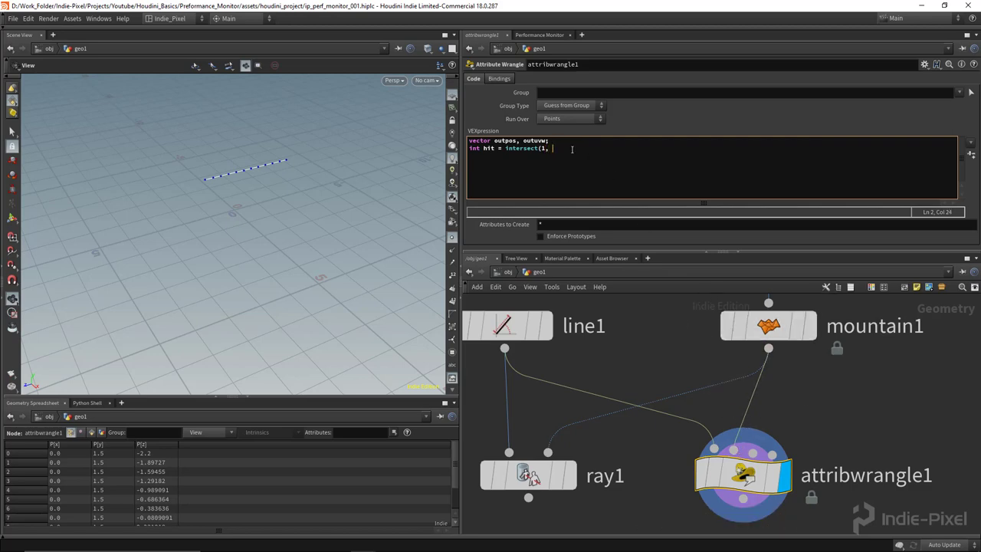
{"action": "type", "text": ", @P, {}"}
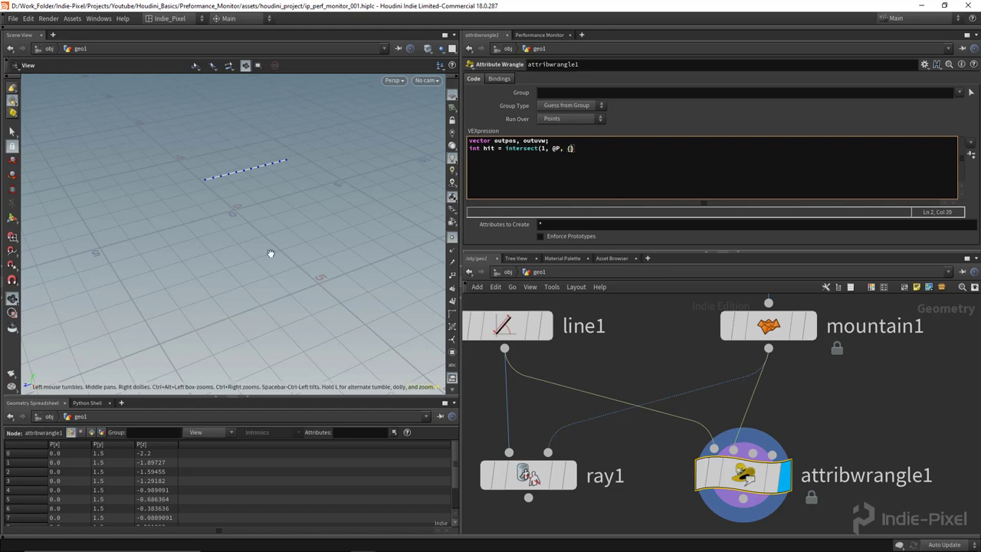
{"action": "mouse_move", "coordinate": [525, 476]}
{"action": "type", "text": "outpos, outy"}
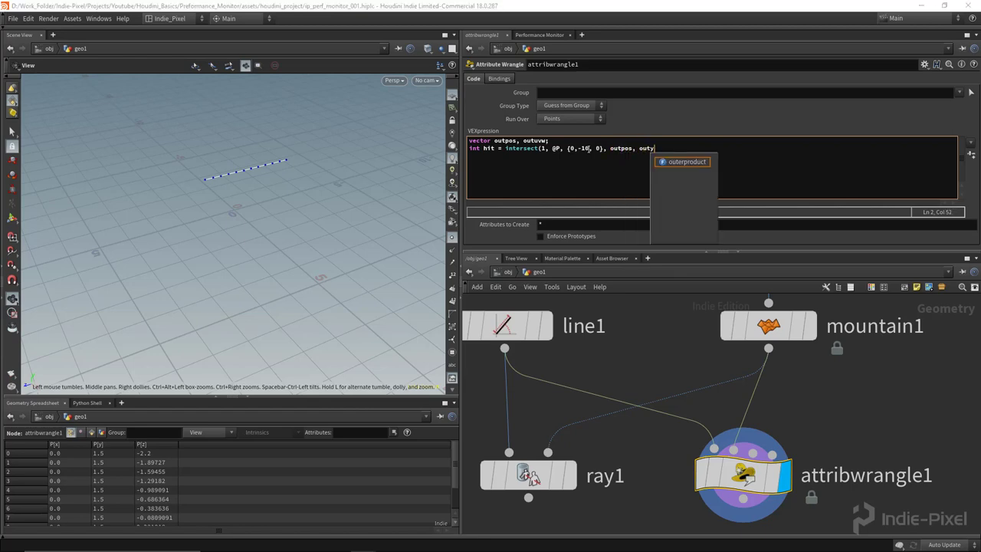
{"action": "key", "text": "BackSpace"}
{"action": "type", "text": "w);"}
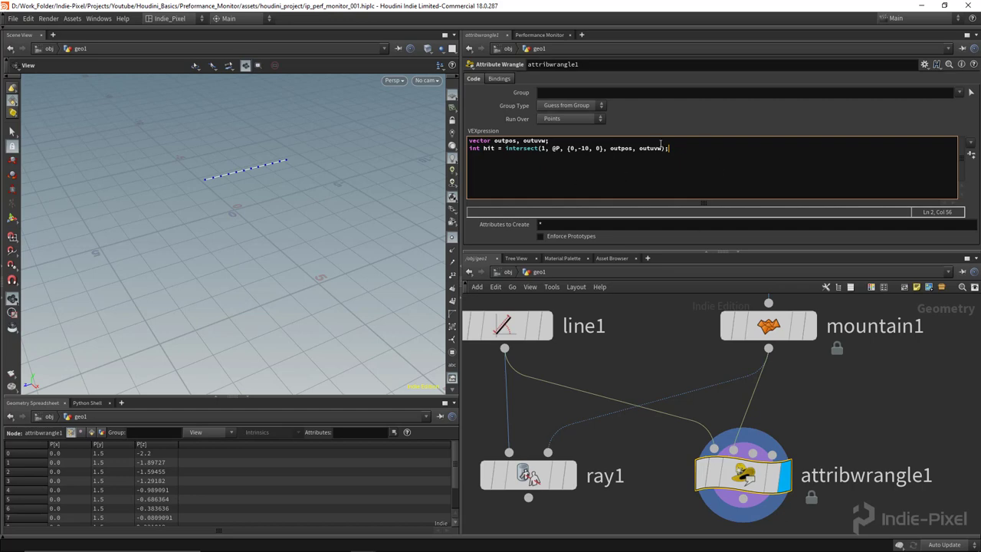
{"action": "left_click_drag", "start_coordinate": [274, 182], "coordinate": [326, 219]}
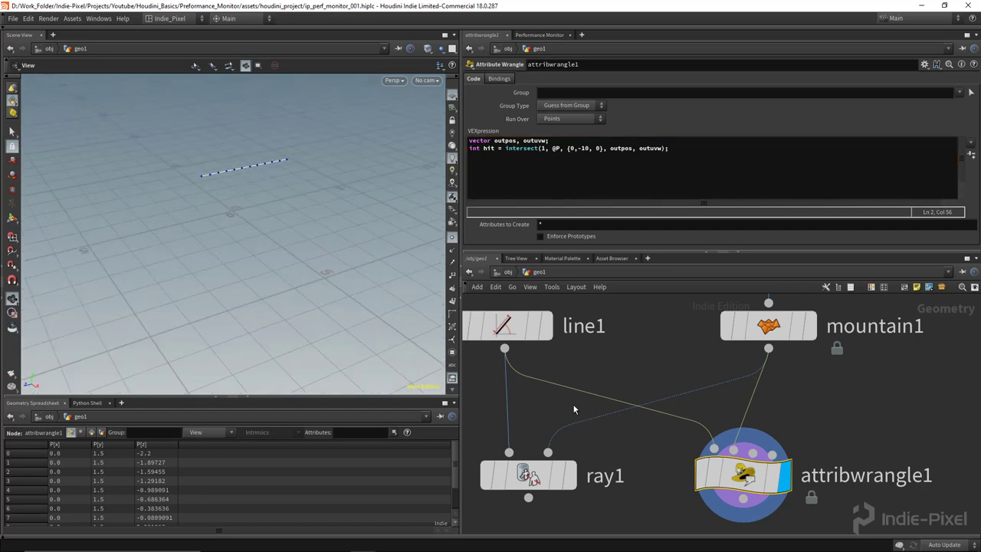
Add a third code line testing if(hit >= 0)
{"action": "left_click", "coordinate": [681, 146]}
{"action": "key", "text": "Return"}
{"action": "type", "text": "i"}
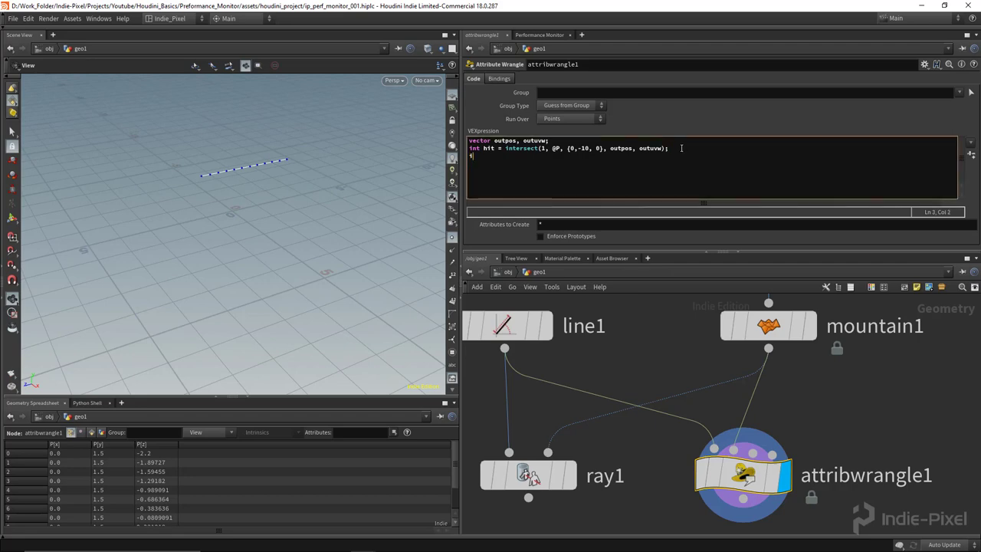
{"action": "type", "text": "f()"}
{"action": "type", "text": "hit"}
{"action": "type", "text": " >= 0"}
{"action": "key", "text": "Left"}
{"action": "key", "text": "shift+Right"}
{"action": "key", "text": "shift+Right"}
{"action": "key", "text": "shift+Right"}
{"action": "key", "text": "shift+Right"}
{"action": "key", "text": "shift+Right"}
{"action": "key", "text": "shift+Right"}
{"action": "key", "text": "shift+Right"}
{"action": "key", "text": "shift+Right"}
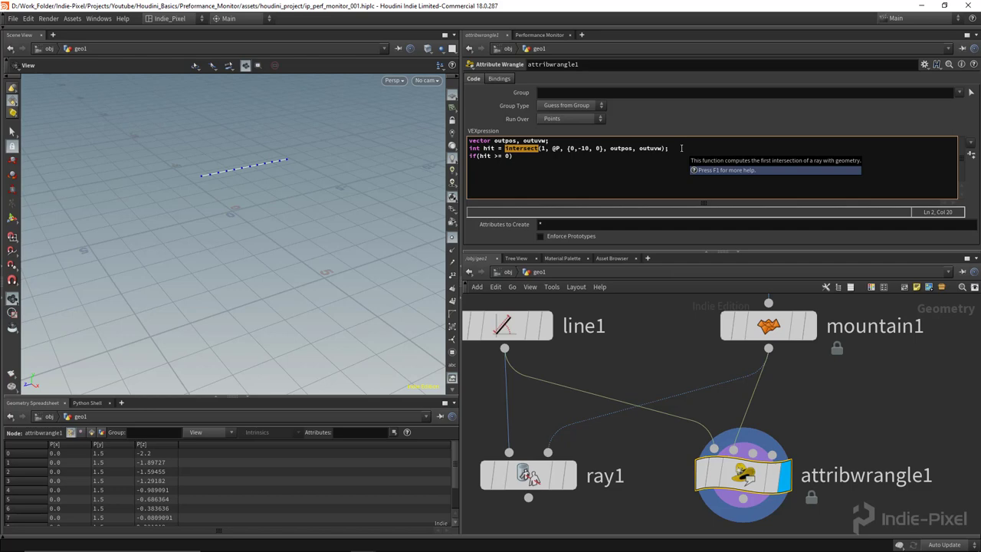
{"action": "key", "text": "Down"}
Put '@P = outpos;' inside the if block's braces
{"action": "key", "text": "Left"}
{"action": "key", "text": "Left"}
{"action": "key", "text": "Left"}
{"action": "key", "text": "Right"}
{"action": "key", "text": "Right"}
{"action": "key", "text": "Right"}
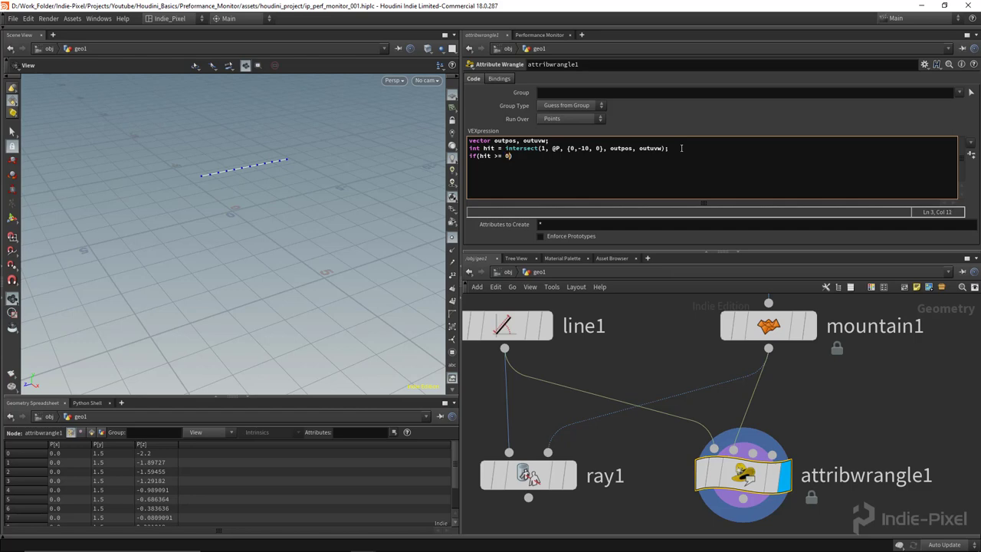
{"action": "key", "text": "End"}
{"action": "key", "text": "Return"}
{"action": "key", "text": "Up"}
{"action": "key", "text": "End"}
{"action": "key", "text": "Return"}
{"action": "type", "text": "@P = out"}
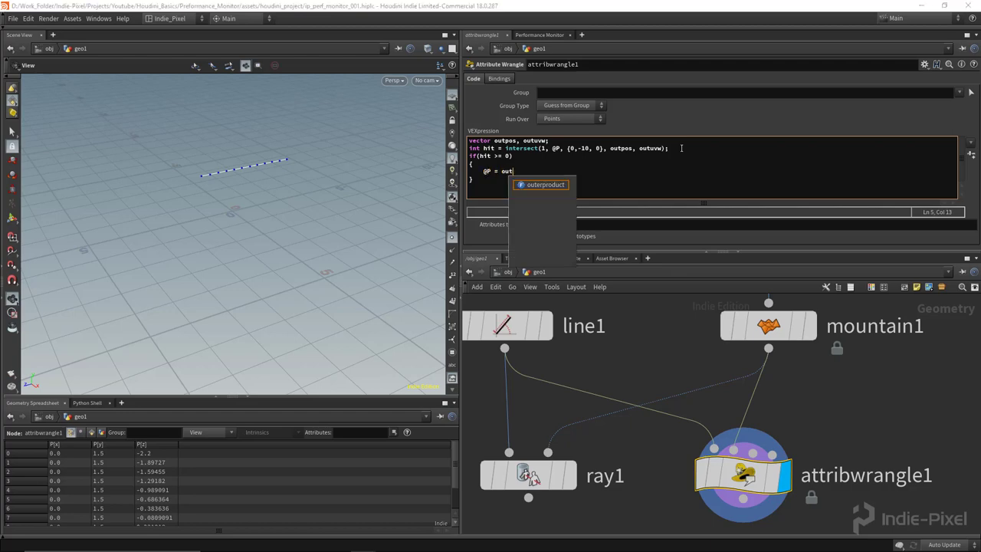
{"action": "type", "text": "pos;"}
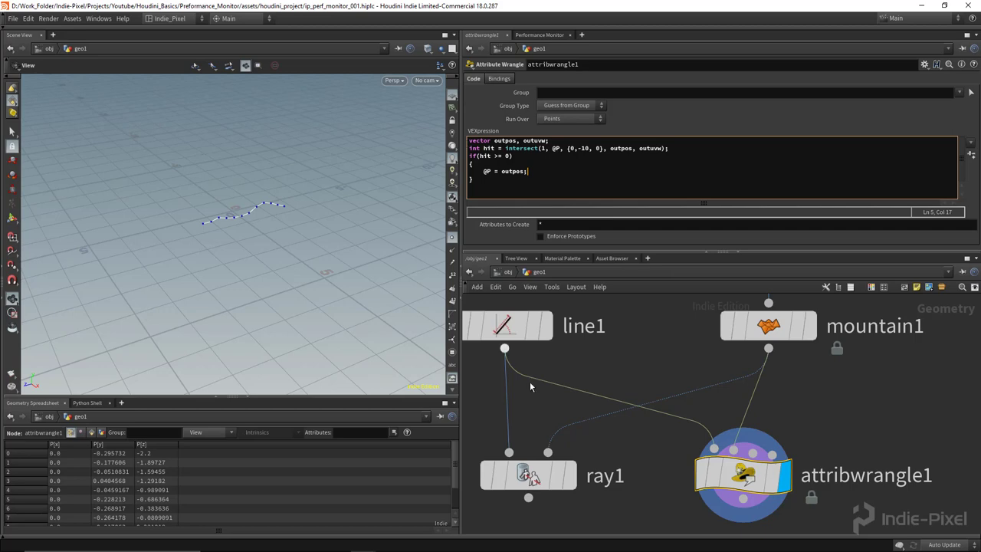
Frame all four nodes, nudge attribwrangle1 right, select ray1, and show the empty Performance Monitor
{"action": "mouse_move", "coordinate": [684, 357]}
{"action": "key", "text": "h"}
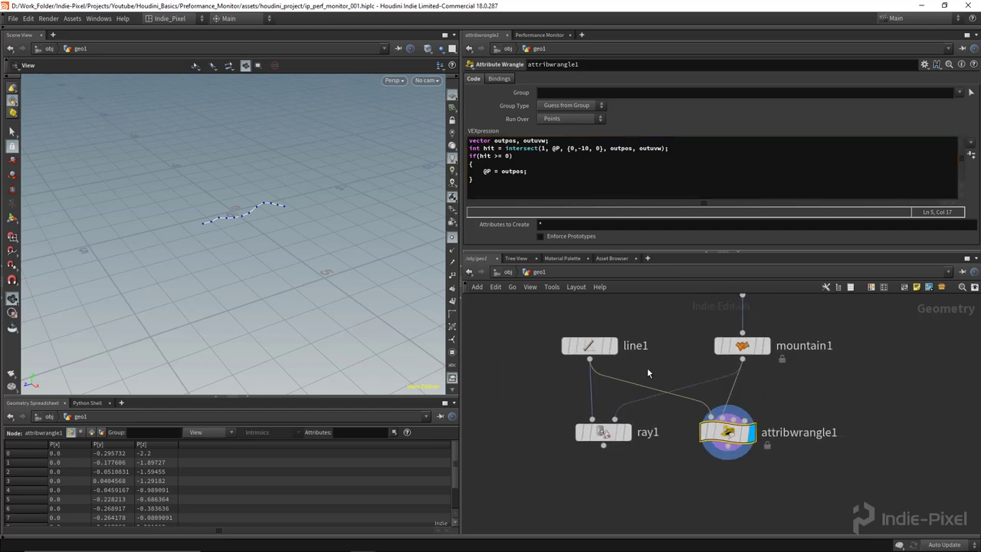
{"action": "mouse_move", "coordinate": [613, 434]}
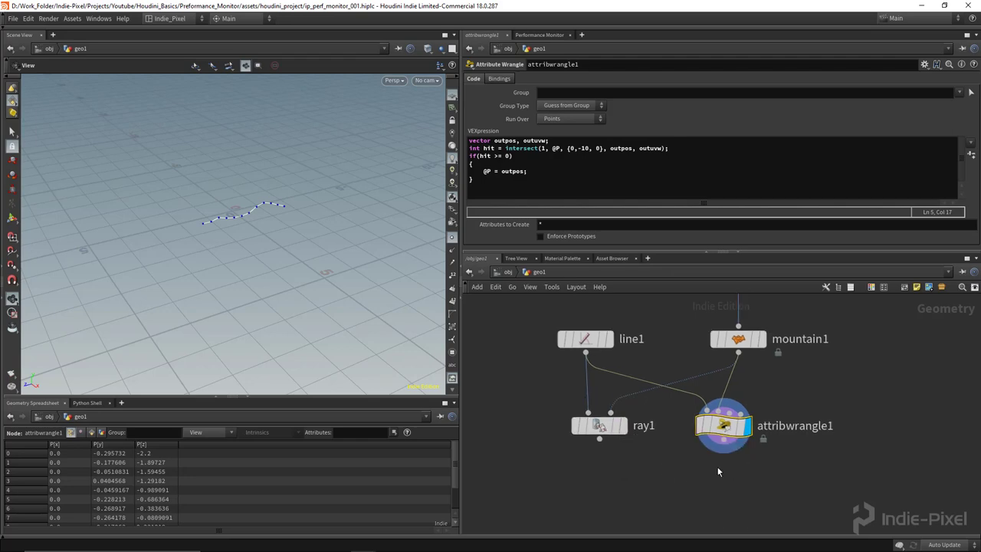
{"action": "left_click", "coordinate": [619, 435]}
{"action": "mouse_move", "coordinate": [727, 434]}
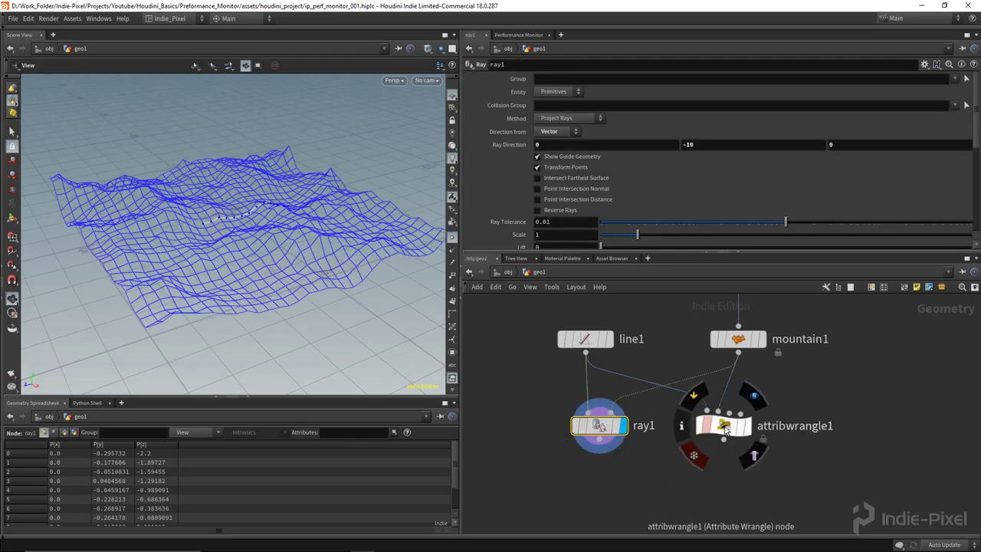
{"action": "left_click_drag", "start_coordinate": [726, 434], "coordinate": [740, 427]}
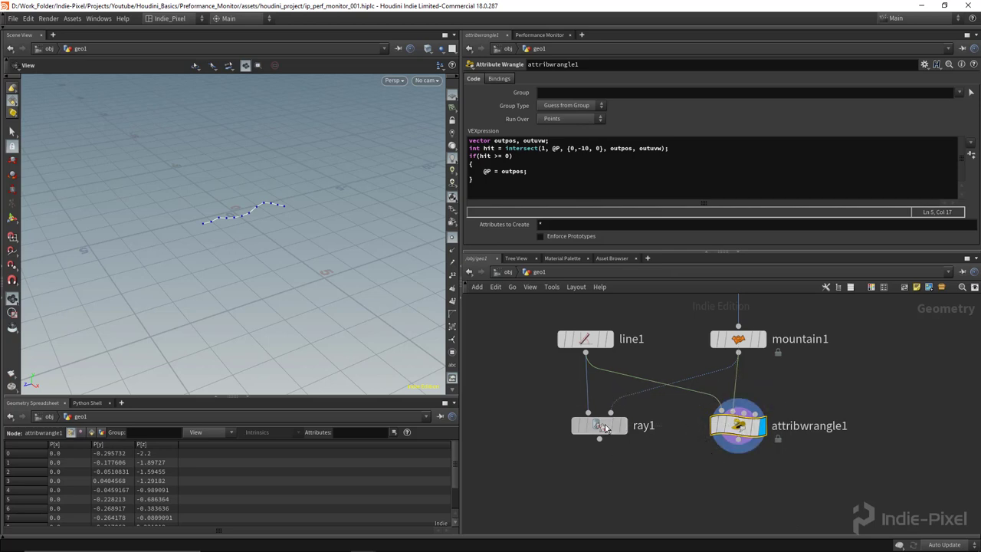
{"action": "left_click", "coordinate": [585, 427]}
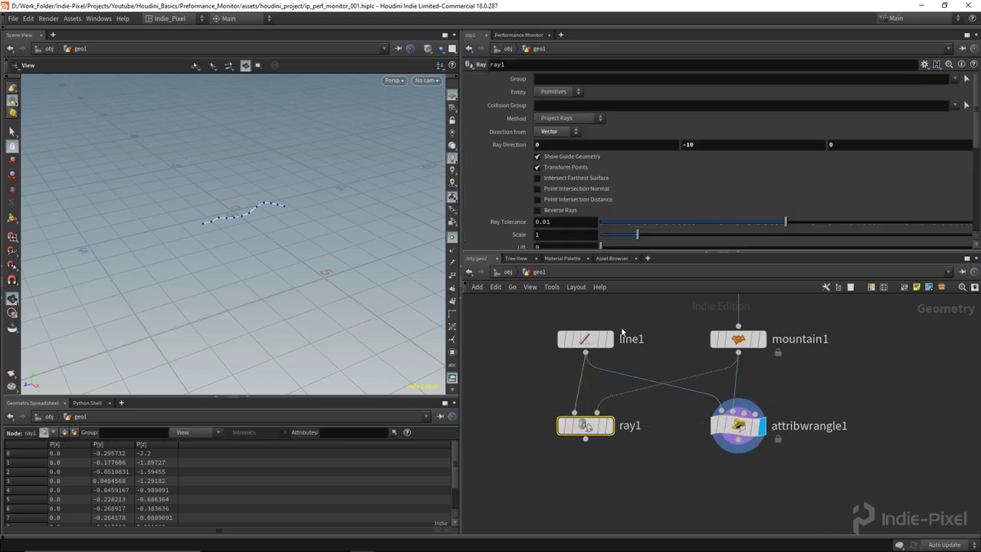
{"action": "left_click", "coordinate": [521, 35]}
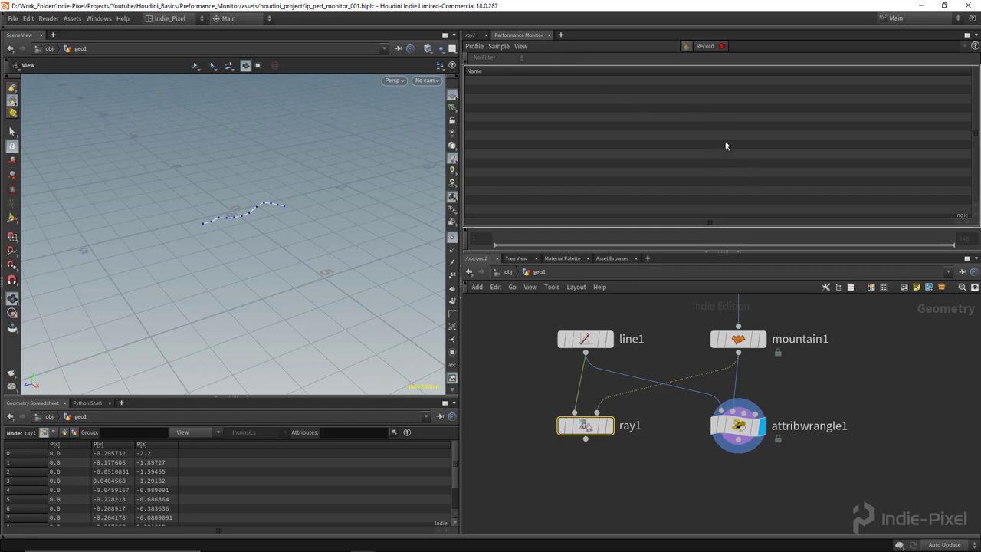
Enlarge the network editor and start recording Profile 0 in the Performance Monitor
{"action": "left_click_drag", "start_coordinate": [769, 253], "coordinate": [766, 217]}
{"action": "left_click", "coordinate": [702, 47]}
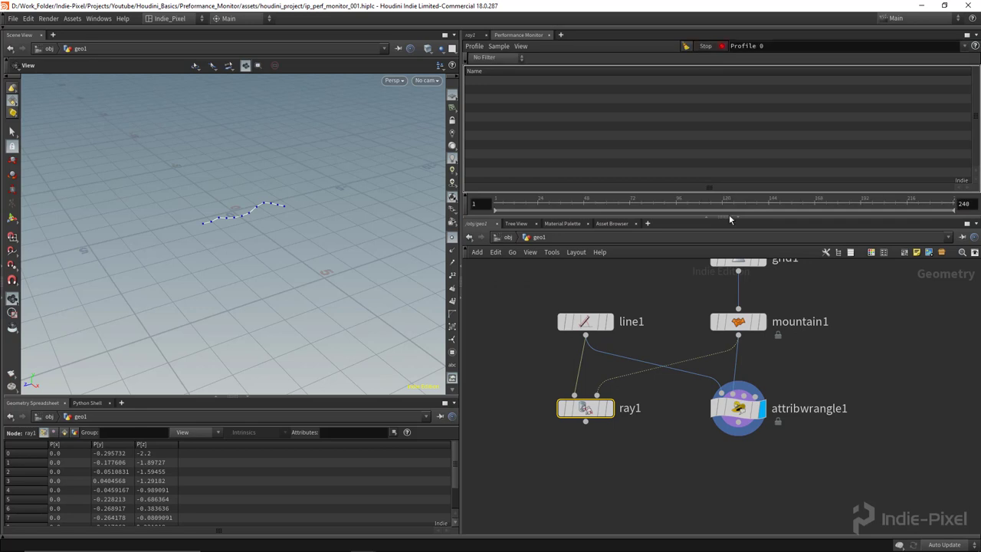
{"action": "left_click_drag", "start_coordinate": [766, 46], "coordinate": [725, 47]}
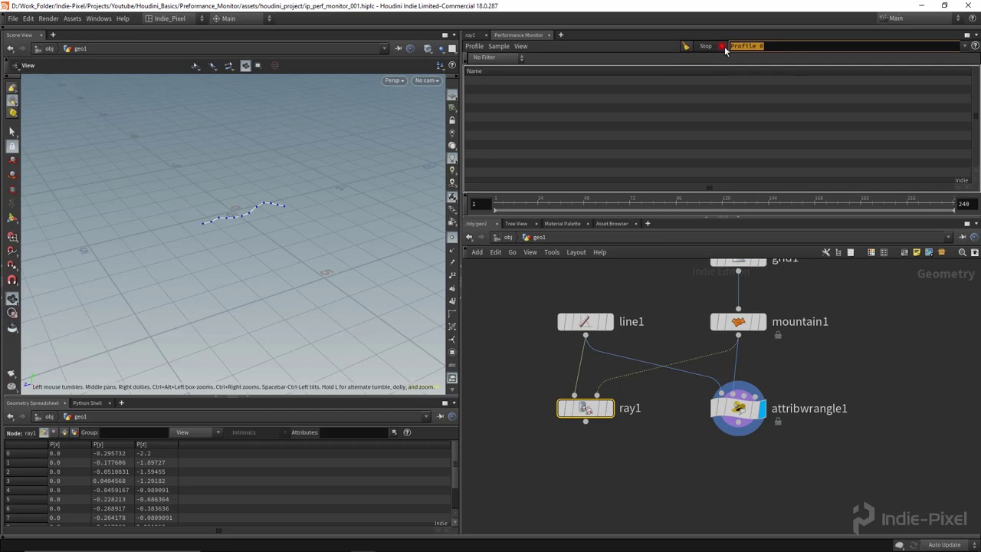
Tumble the viewport to record persp1 draw timings and inspect the Wait on GPU row
{"action": "mouse_move", "coordinate": [267, 231]}
{"action": "left_mouse_down"}
{"action": "mouse_move", "coordinate": [258, 223]}
{"action": "mouse_move", "coordinate": [263, 237]}
{"action": "mouse_move", "coordinate": [240, 230]}
{"action": "mouse_move", "coordinate": [295, 241]}
{"action": "left_mouse_up"}
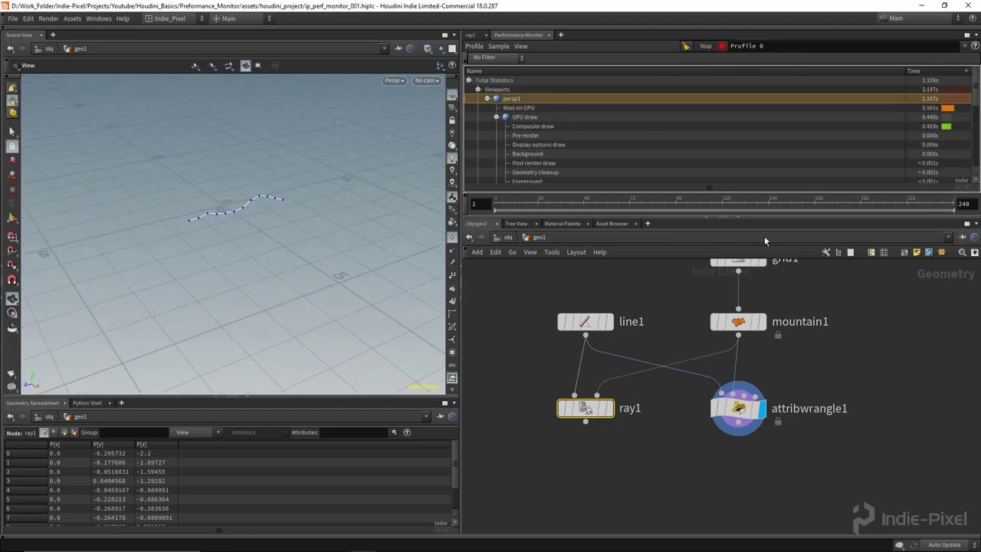
{"action": "left_click_drag", "start_coordinate": [768, 218], "coordinate": [765, 277]}
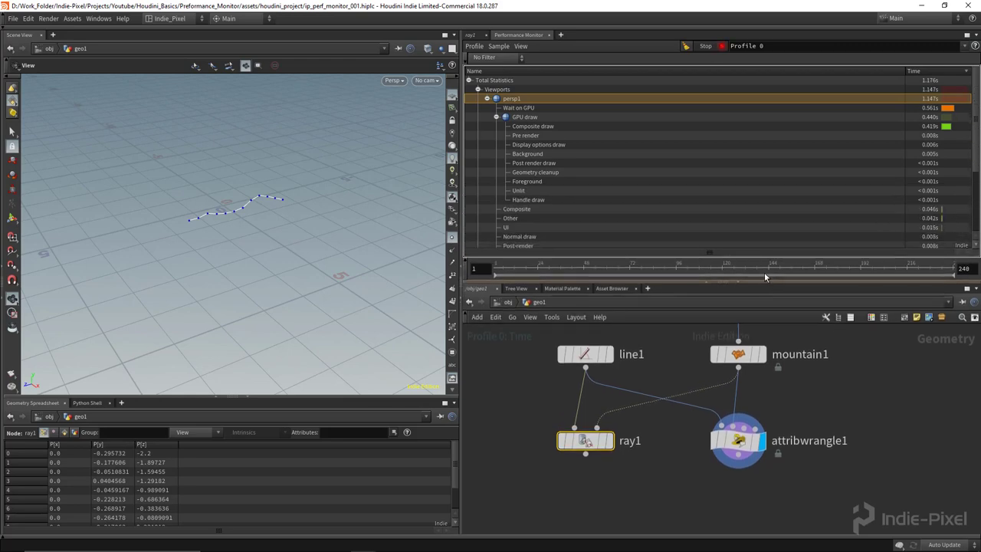
{"action": "left_click_drag", "start_coordinate": [229, 208], "coordinate": [239, 202]}
{"action": "left_click", "coordinate": [547, 109]}
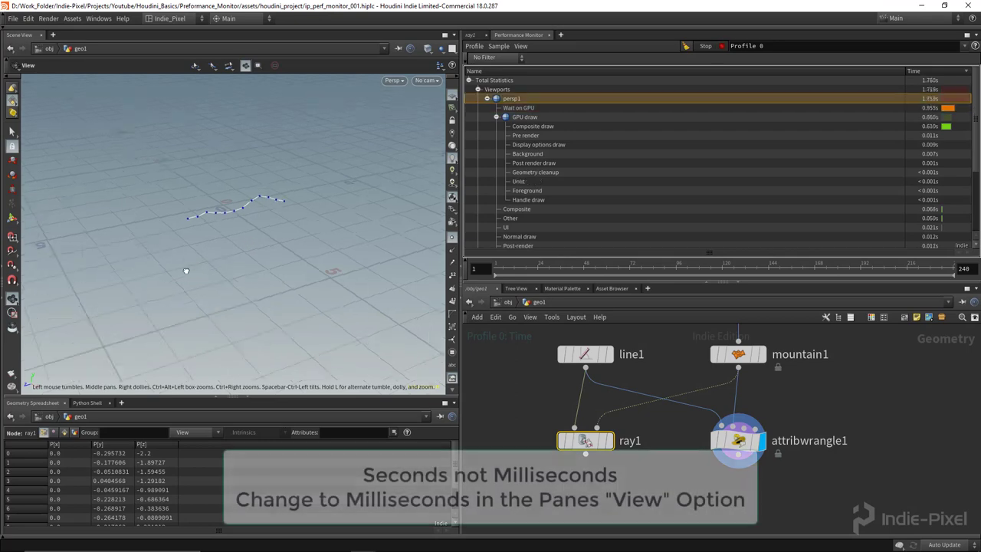
{"action": "left_click_drag", "start_coordinate": [187, 271], "coordinate": [407, 226]}
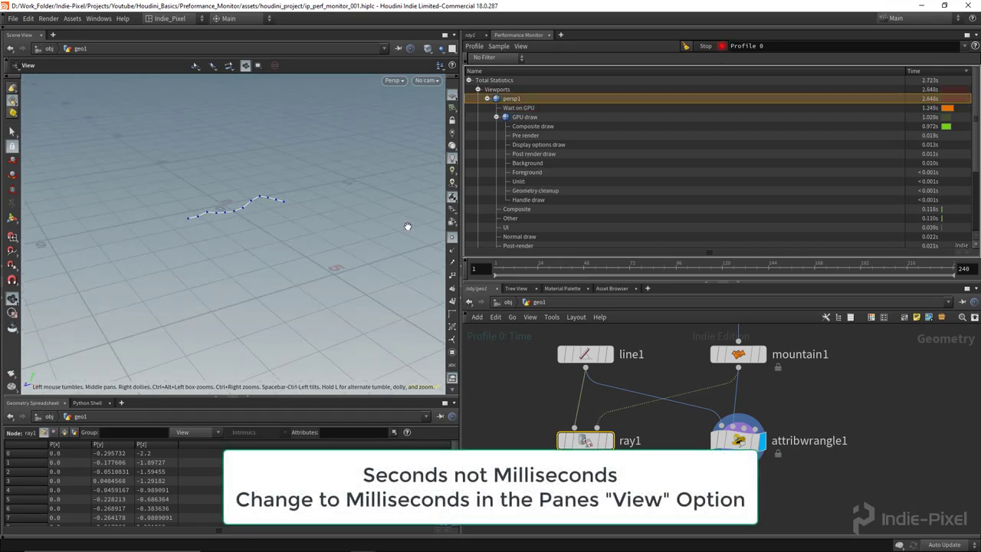
Collapse the Viewports timings and raise mountain1's Element Size to 4.68
{"action": "left_click", "coordinate": [478, 90]}
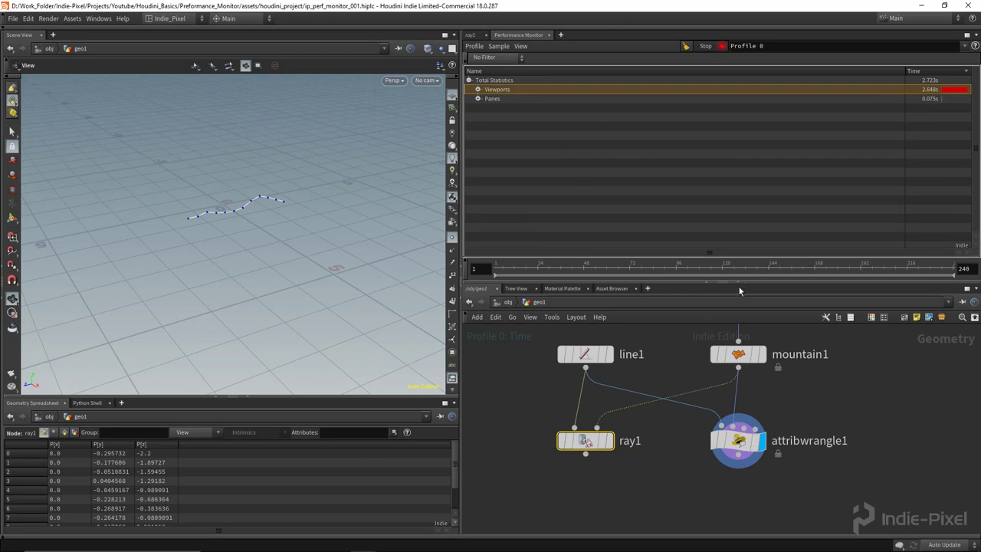
{"action": "left_click_drag", "start_coordinate": [751, 281], "coordinate": [751, 248]}
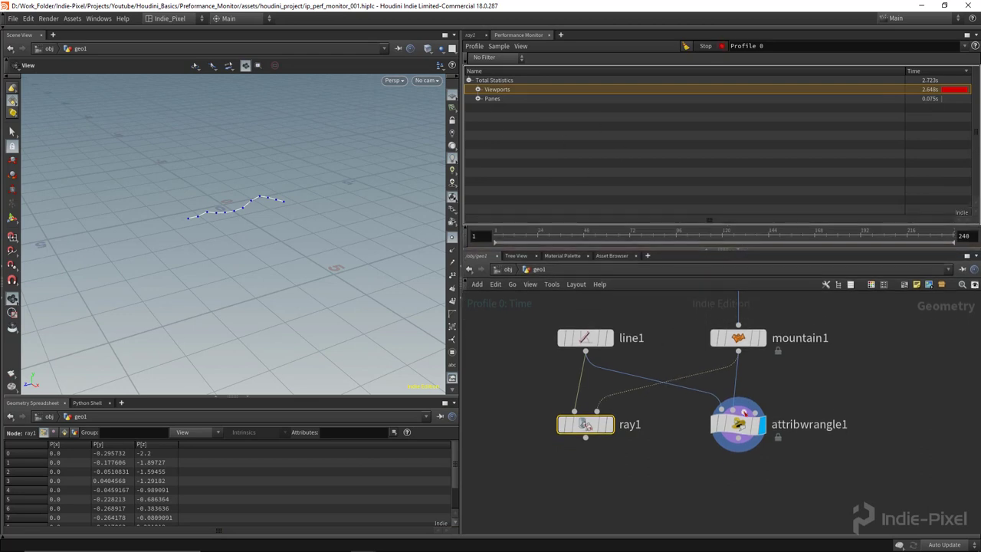
{"action": "middle_click_drag", "start_coordinate": [799, 373], "coordinate": [787, 393]}
{"action": "left_click", "coordinate": [717, 362]}
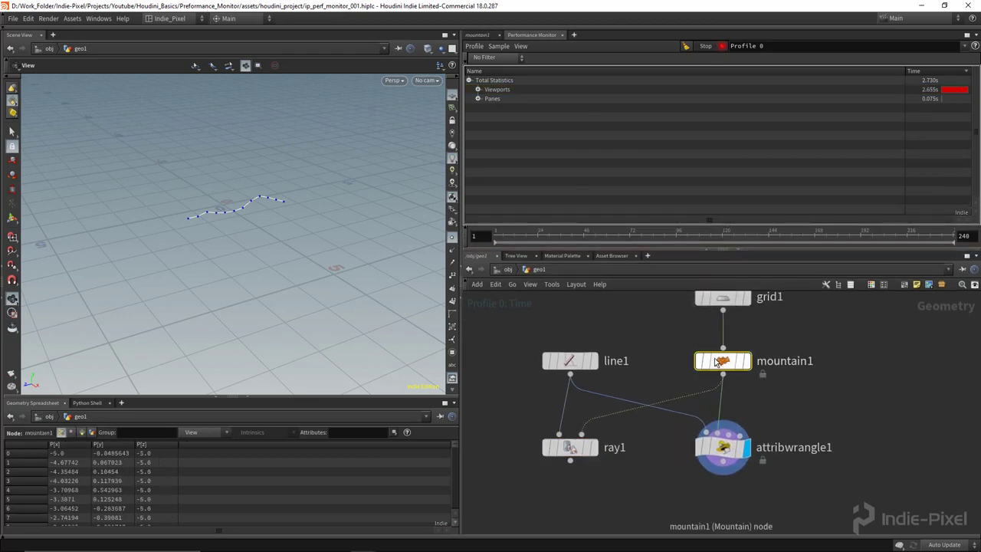
{"action": "key", "text": "p"}
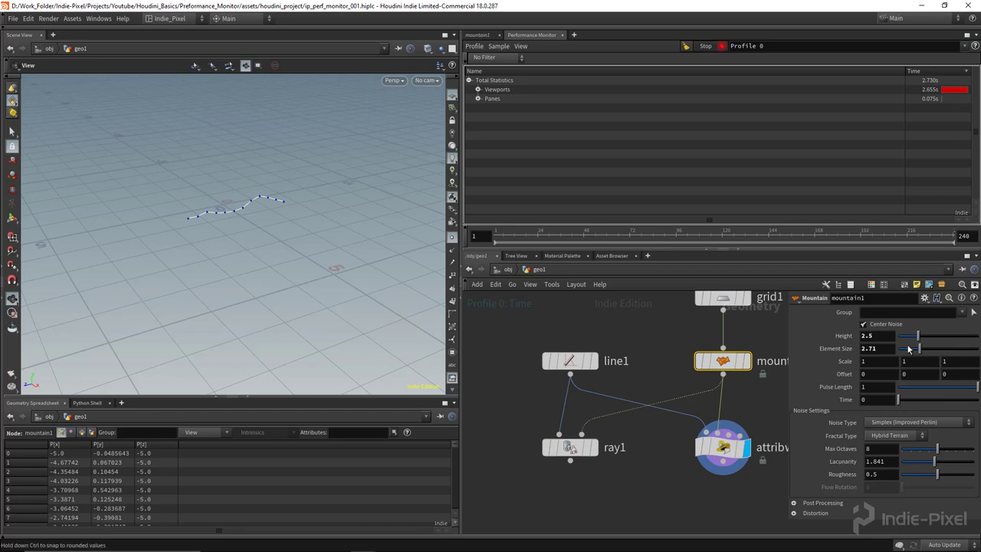
{"action": "left_click_drag", "start_coordinate": [909, 349], "coordinate": [935, 351]}
Expand Nodes > obj > geo1 in the profile to show mountain1 and attribwrangle1 cook times
{"action": "left_click", "coordinate": [479, 99]}
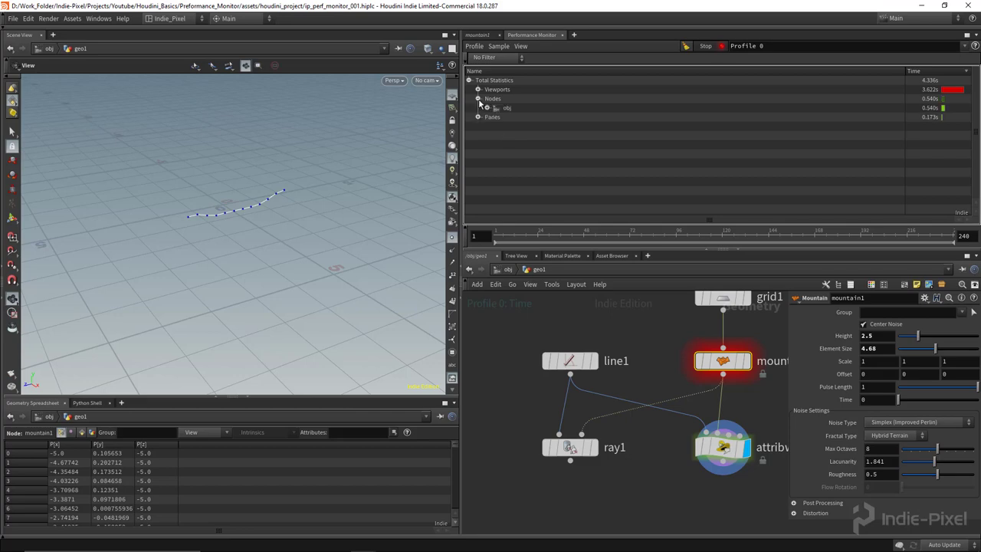
{"action": "left_click", "coordinate": [488, 108]}
{"action": "left_click", "coordinate": [496, 117]}
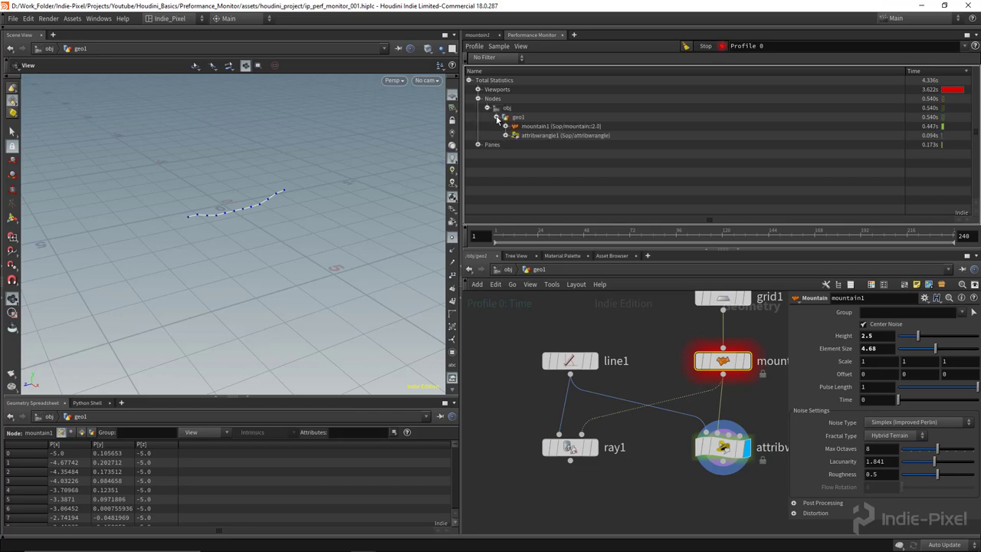
{"action": "left_click", "coordinate": [534, 138]}
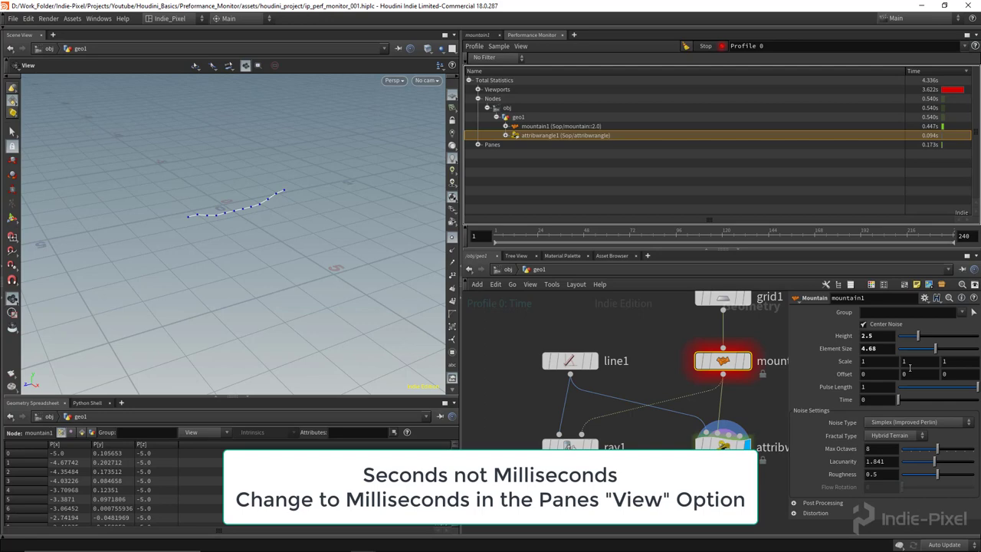
Display ray1's output, change mountain1's Element Size, and inspect ray1's timing row
{"action": "left_click", "coordinate": [596, 447]}
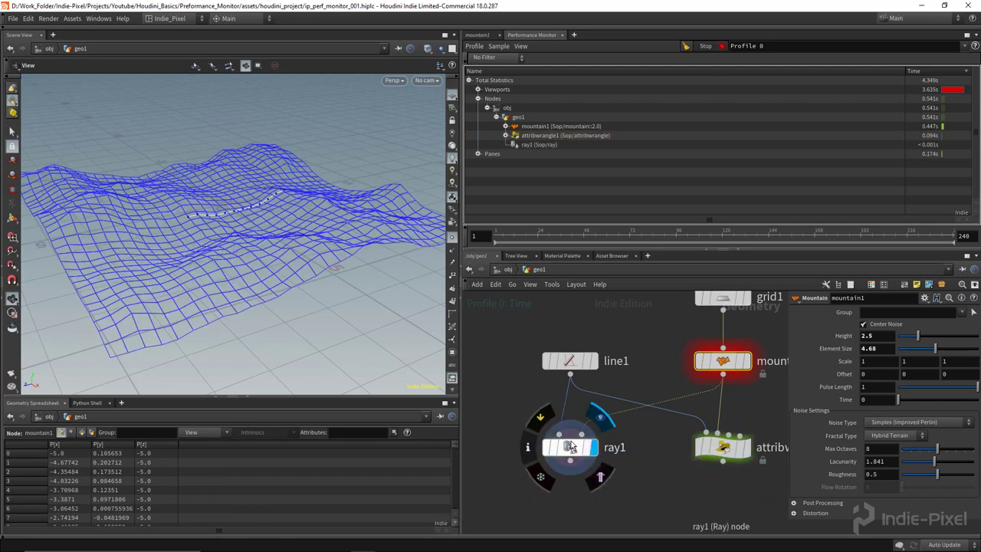
{"action": "left_click", "coordinate": [578, 451]}
{"action": "left_click", "coordinate": [723, 361]}
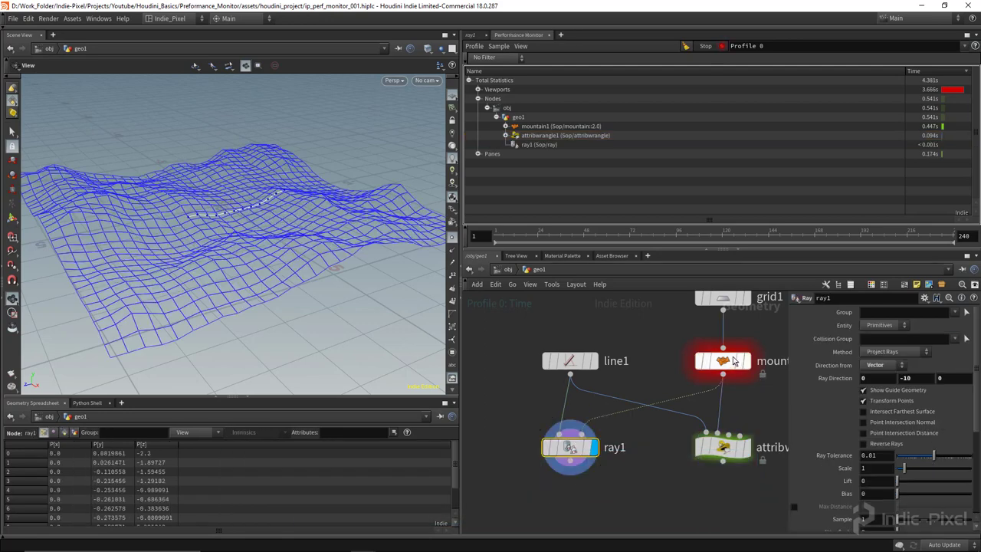
{"action": "mouse_move", "coordinate": [935, 350]}
{"action": "left_mouse_down"}
{"action": "mouse_move", "coordinate": [947, 351]}
{"action": "mouse_move", "coordinate": [935, 351]}
{"action": "left_mouse_up"}
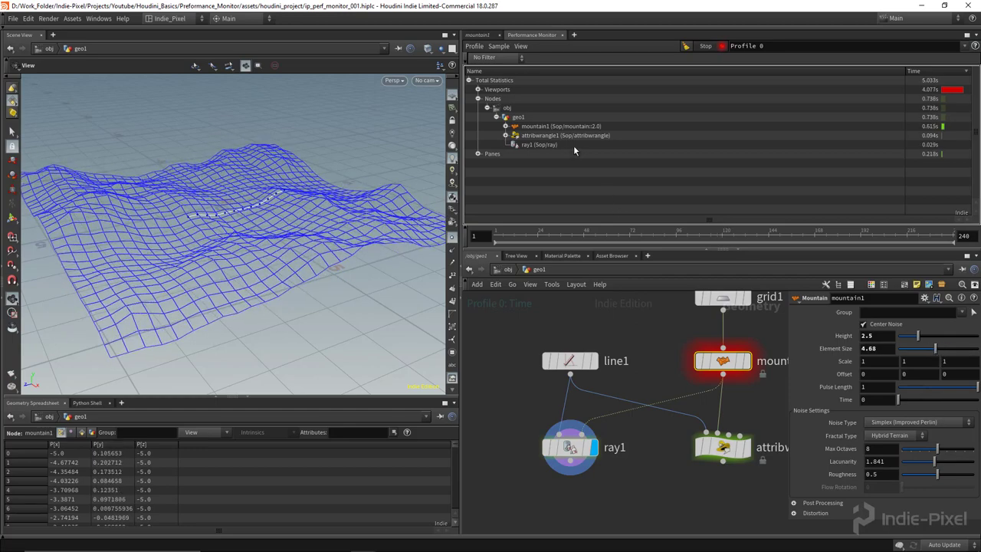
{"action": "left_click", "coordinate": [867, 146]}
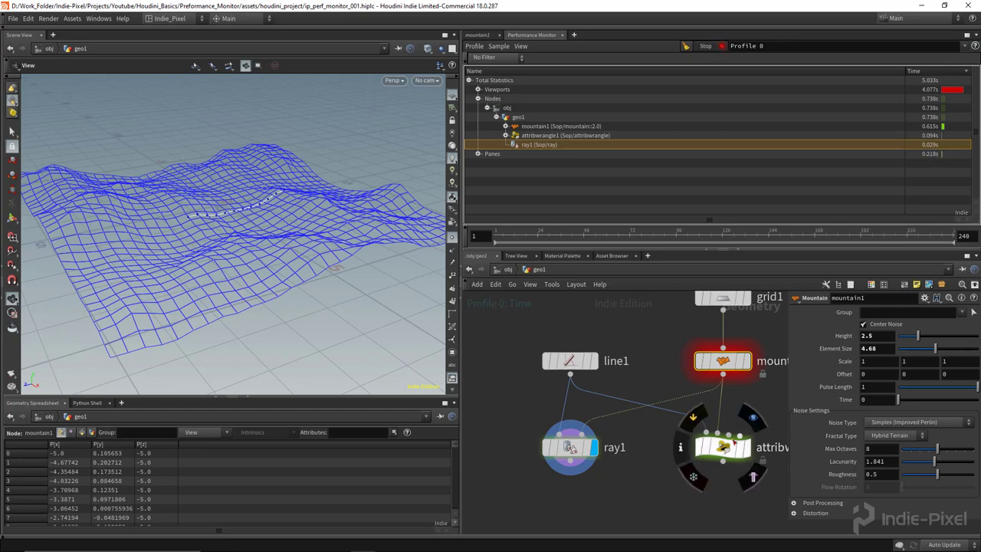
Display attribwrangle1's output again and set mountain1's Element Size to 4.81
{"action": "left_click", "coordinate": [724, 448]}
{"action": "left_click", "coordinate": [747, 451]}
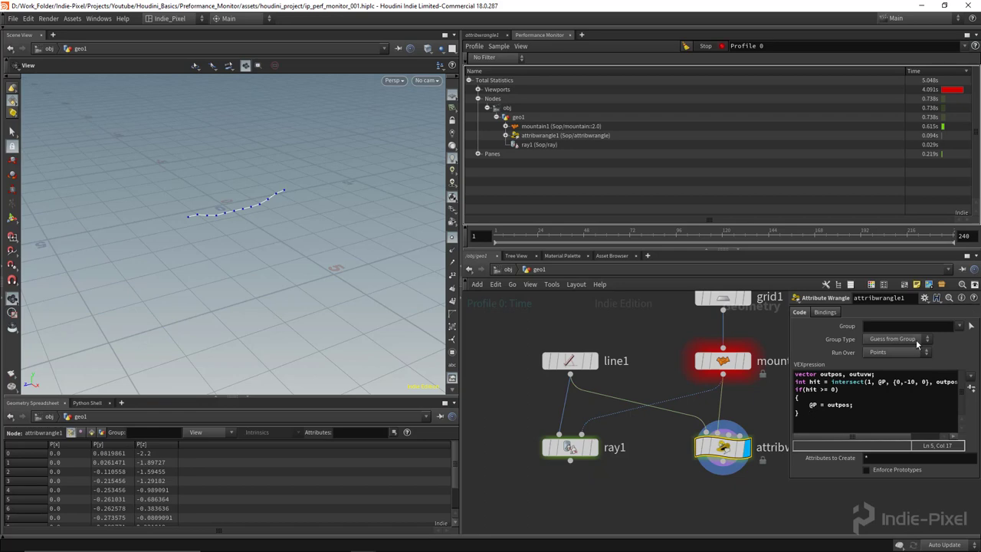
{"action": "left_click", "coordinate": [723, 360]}
{"action": "mouse_move", "coordinate": [929, 349]}
{"action": "left_mouse_down"}
{"action": "mouse_move", "coordinate": [961, 350]}
{"action": "mouse_move", "coordinate": [910, 358]}
{"action": "mouse_move", "coordinate": [957, 360]}
{"action": "mouse_move", "coordinate": [914, 368]}
{"action": "mouse_move", "coordinate": [946, 364]}
{"action": "mouse_move", "coordinate": [936, 360]}
{"action": "left_mouse_up"}
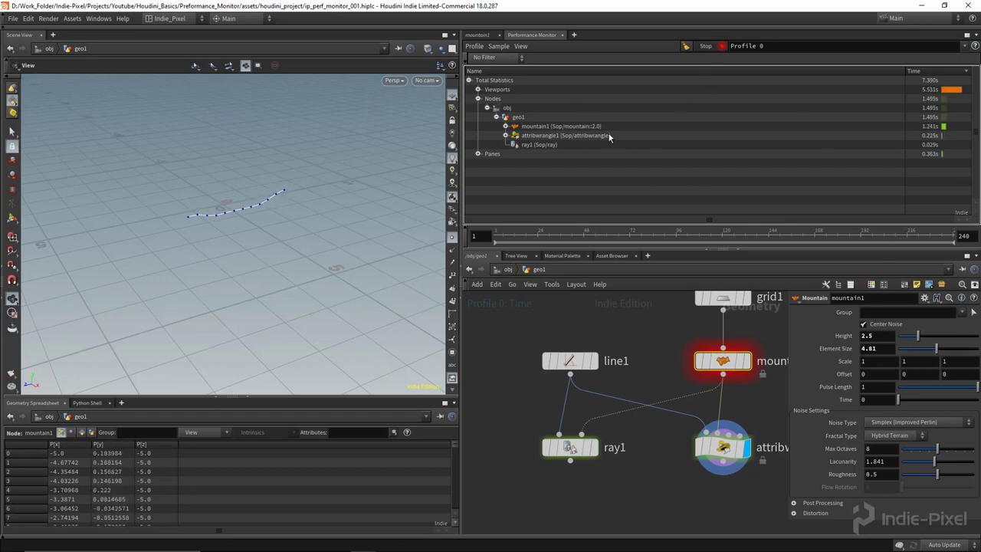